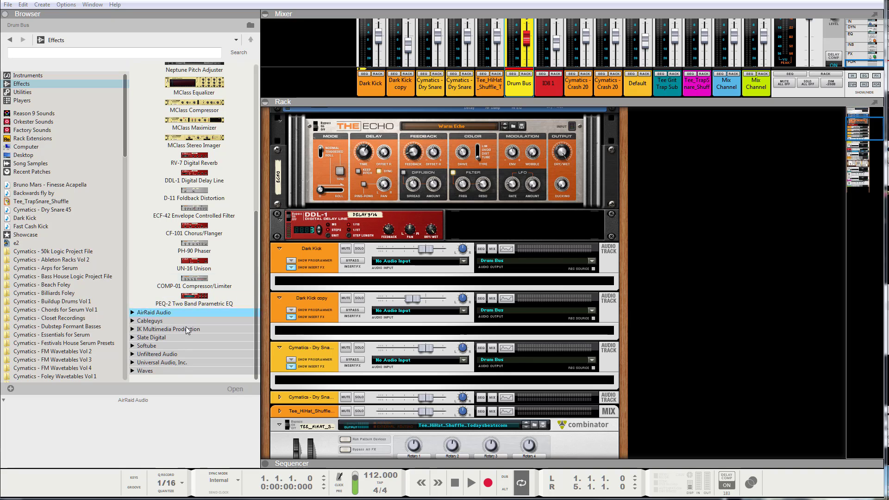
- Browse the instrument devices down to the Softube and Waves plugins and select Heartbeat
{"action": "left_click", "coordinate": [256, 304]}
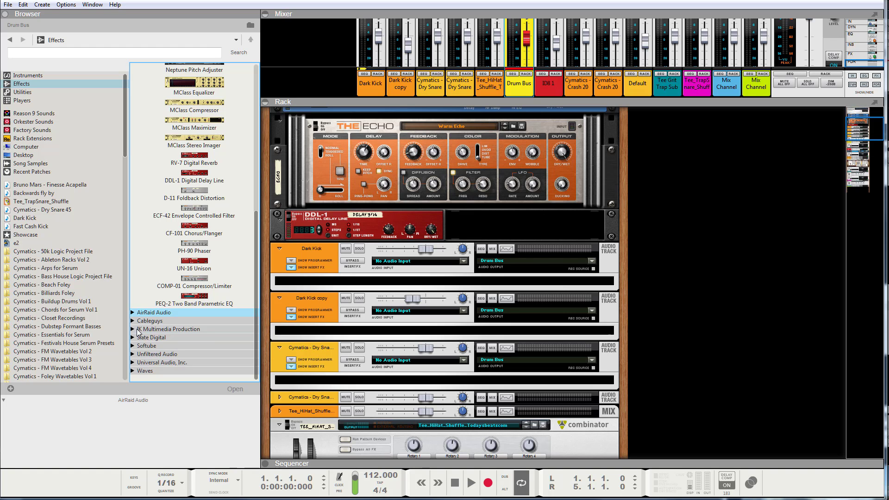
{"action": "scroll", "coordinate": [695, 307], "scroll_direction": "down", "scroll_amount": 10}
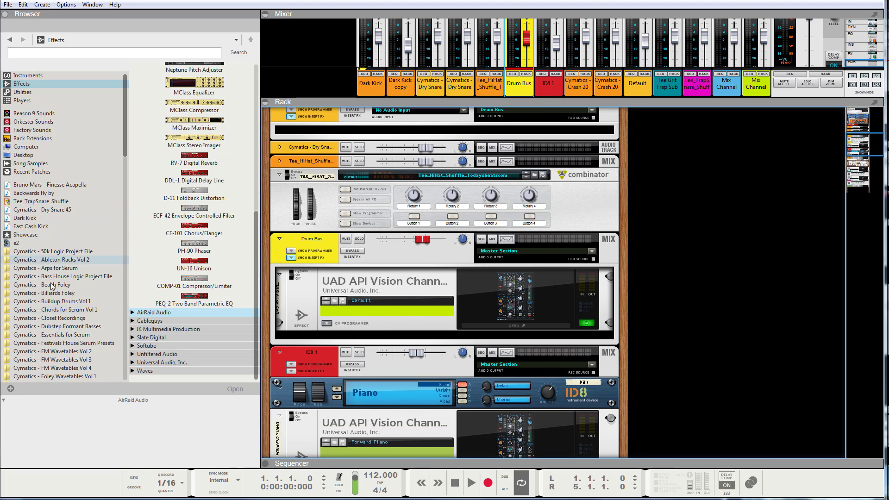
{"action": "left_click", "coordinate": [28, 75]}
{"action": "scroll", "coordinate": [190, 133], "scroll_direction": "down", "scroll_amount": 2}
{"action": "scroll", "coordinate": [188, 131], "scroll_direction": "down", "scroll_amount": 15}
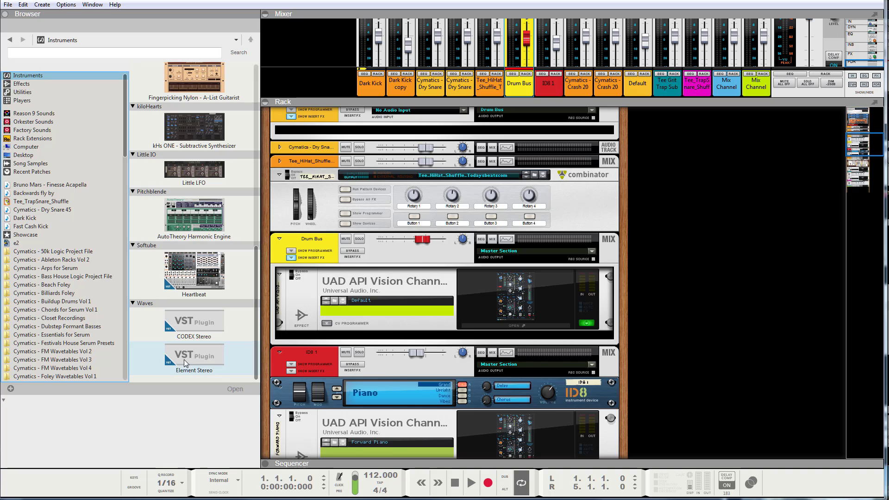
{"action": "left_click", "coordinate": [204, 269]}
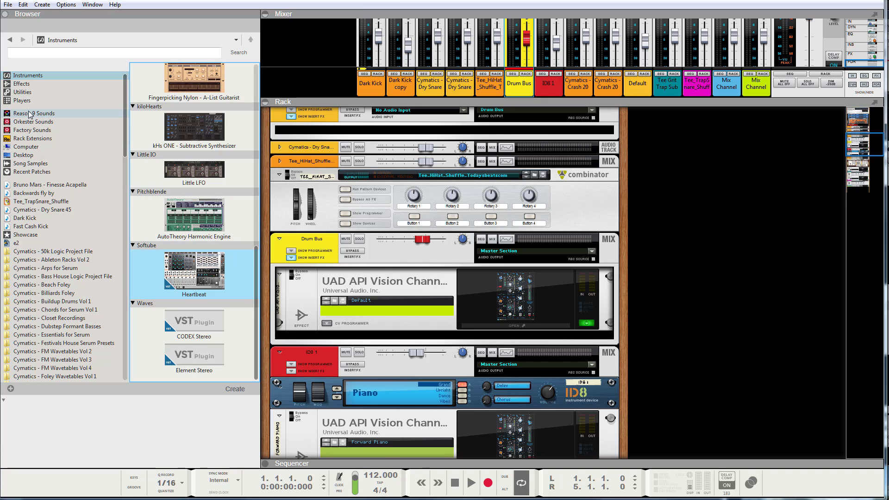
- Look through the effect devices and the VST plugins in the expanded Waves group
{"action": "left_click", "coordinate": [26, 86]}
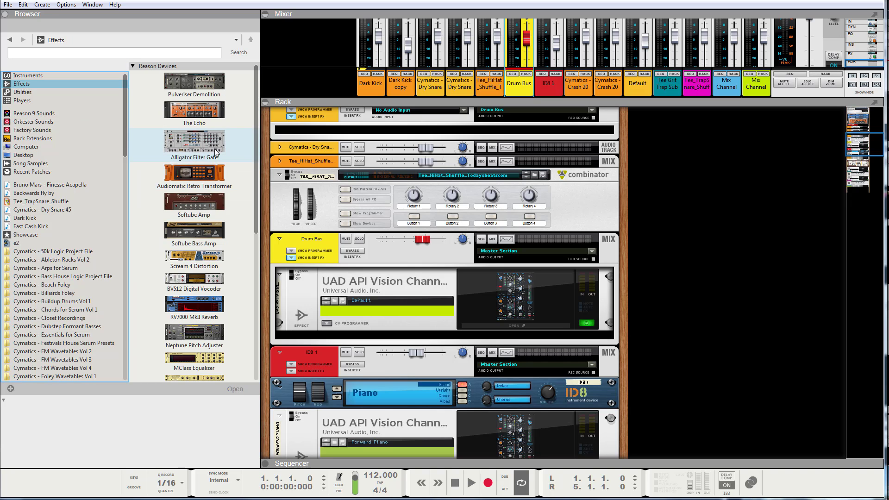
{"action": "scroll", "coordinate": [189, 122], "scroll_direction": "down", "scroll_amount": 5}
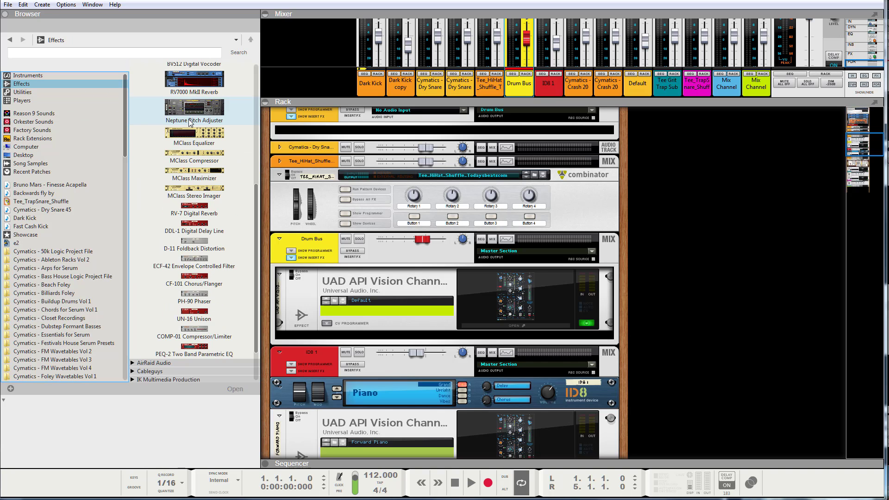
{"action": "scroll", "coordinate": [190, 123], "scroll_direction": "down", "scroll_amount": 2}
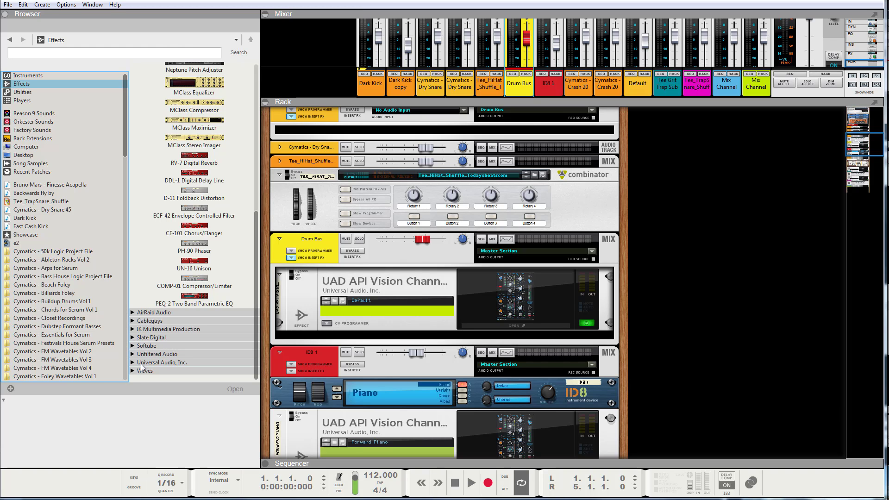
{"action": "left_click", "coordinate": [133, 371]}
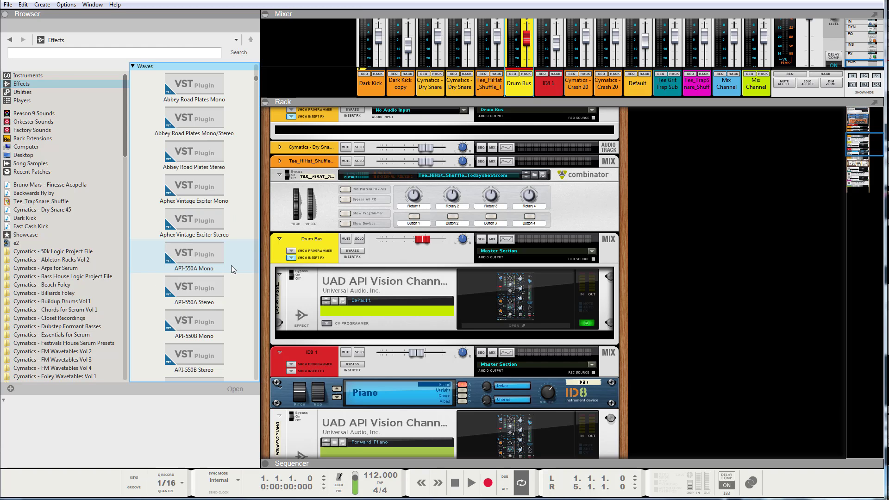
{"action": "scroll", "coordinate": [201, 113], "scroll_direction": "down", "scroll_amount": 3}
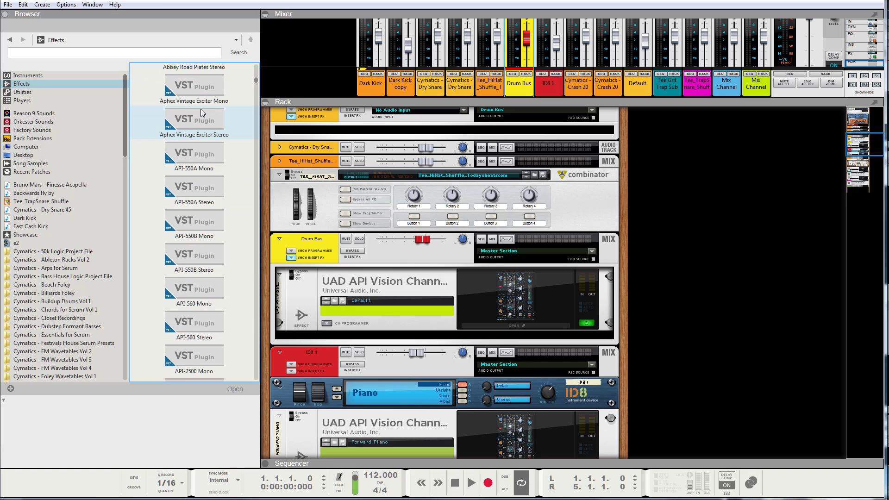
{"action": "scroll", "coordinate": [201, 113], "scroll_direction": "down", "scroll_amount": 4}
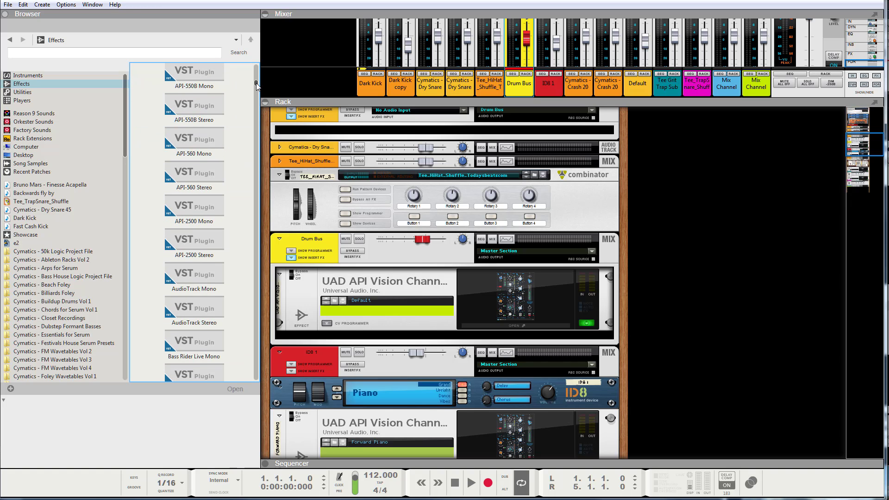
{"action": "scroll", "coordinate": [195, 139], "scroll_direction": "down", "scroll_amount": 5}
{"action": "scroll", "coordinate": [215, 176], "scroll_direction": "up", "scroll_amount": 9}
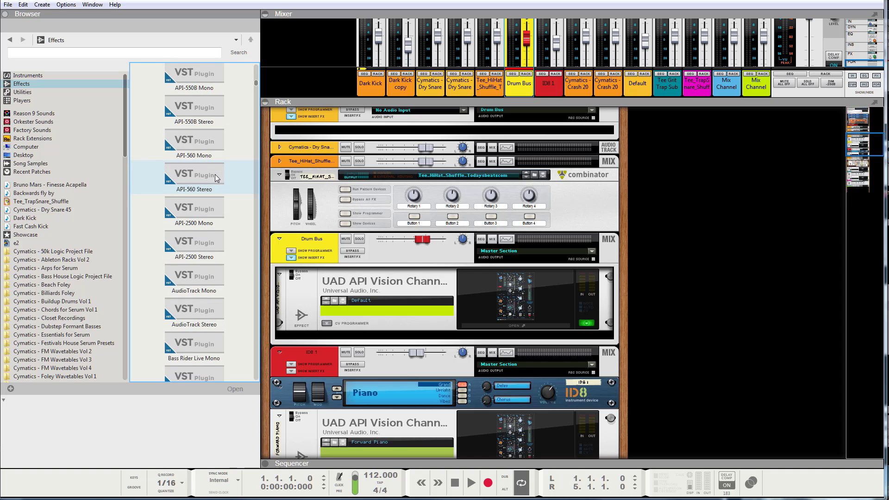
{"action": "left_click", "coordinate": [11, 41]}
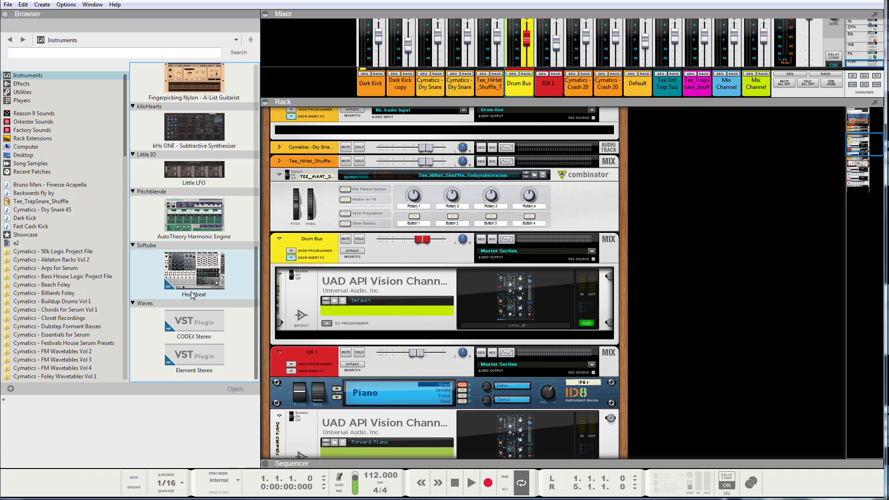
{"action": "left_click", "coordinate": [19, 84]}
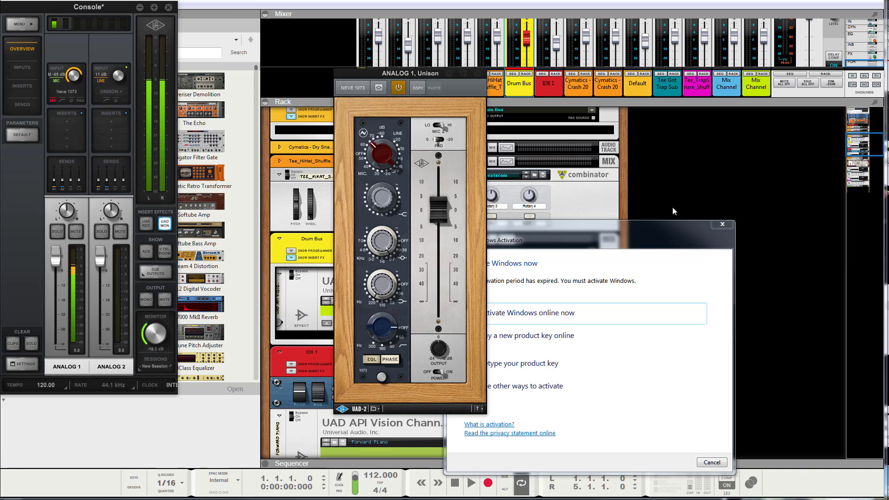
- Dismiss the Windows Activation dialog and switch from the UAD Console back to the Reason rack
{"action": "left_click", "coordinate": [722, 226]}
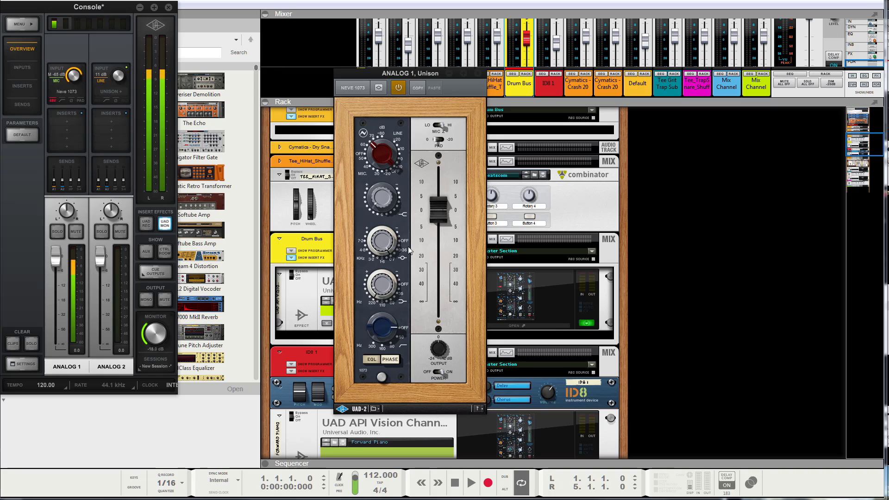
{"action": "left_click", "coordinate": [512, 282]}
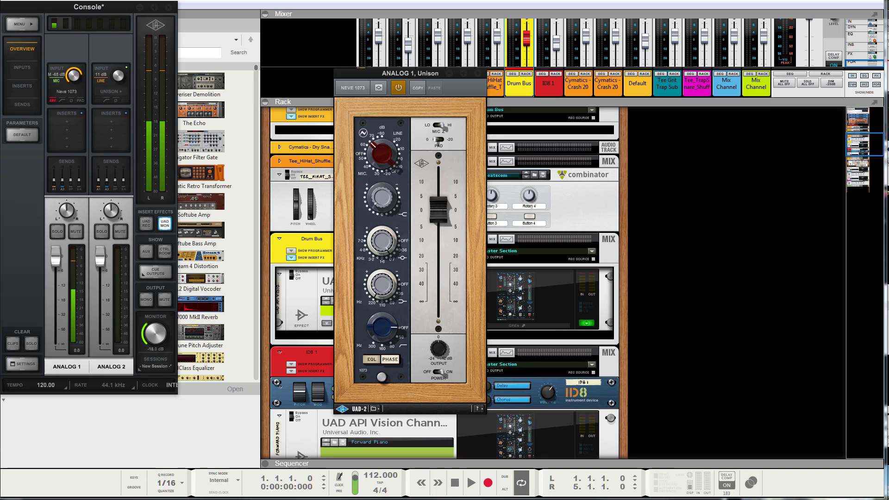
{"action": "left_click", "coordinate": [591, 204]}
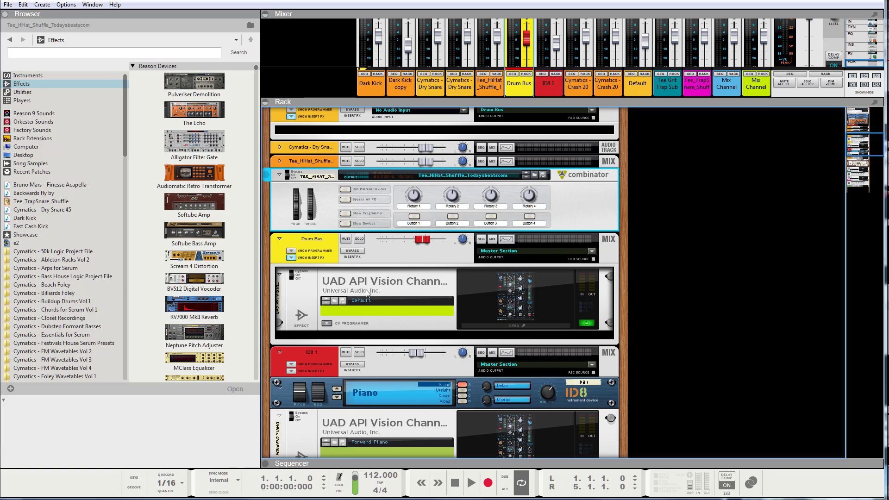
- Examine the UAD API Vision Channel Strip window of the Drum Bus, with the mixer area slightly enlarged
{"action": "left_click", "coordinate": [528, 297]}
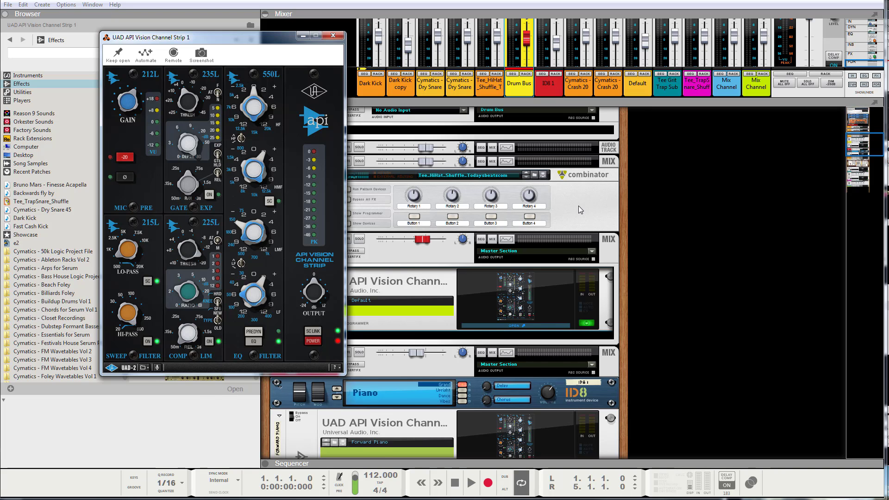
{"action": "left_click", "coordinate": [562, 125]}
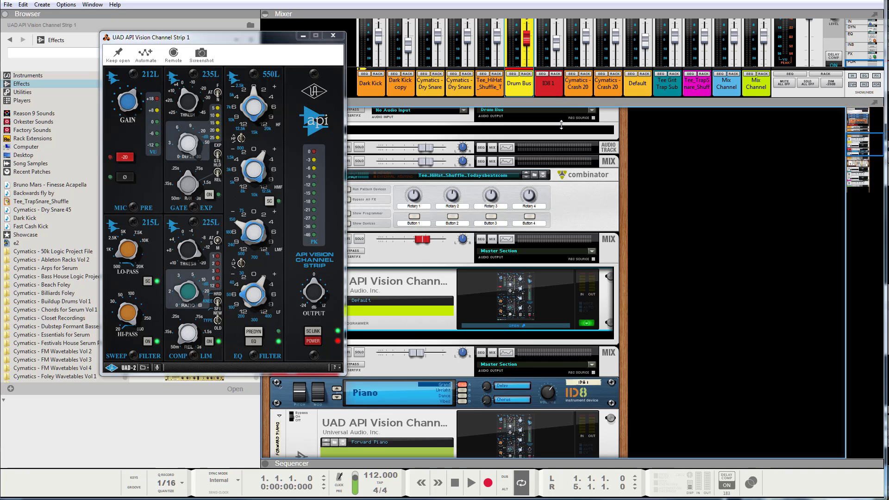
{"action": "left_click_drag", "start_coordinate": [554, 126], "coordinate": [574, 216]}
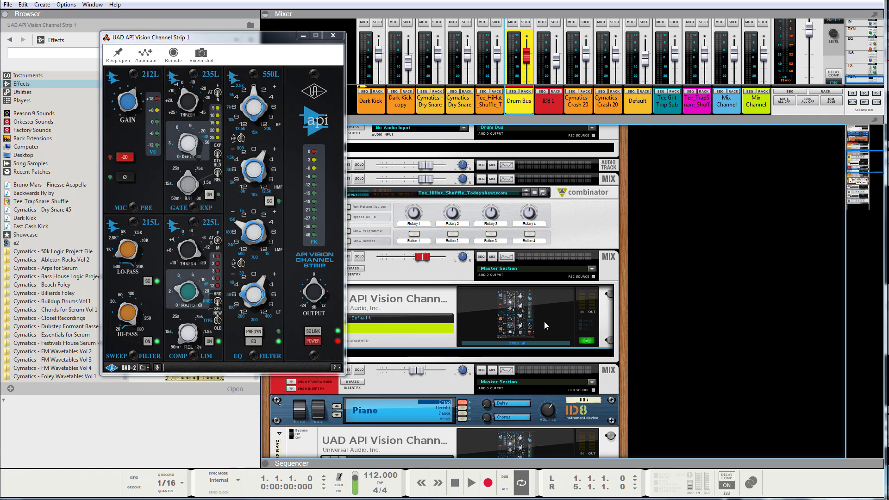
{"action": "left_click", "coordinate": [571, 237]}
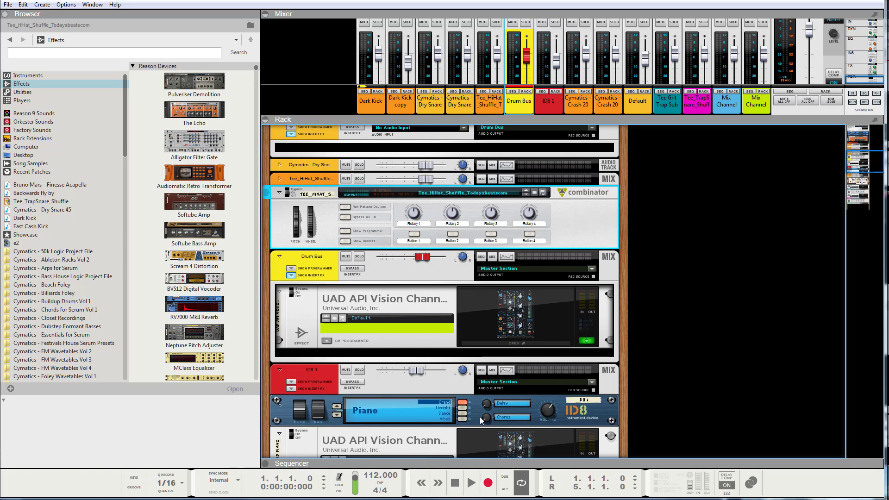
- Turn off the UAD API Vision Channel Strip plugins on the Drum Bus, ID8 1, Default drummer and Tee Grit Trap Sub channels
{"action": "scroll", "coordinate": [482, 279], "scroll_direction": "down", "scroll_amount": 3}
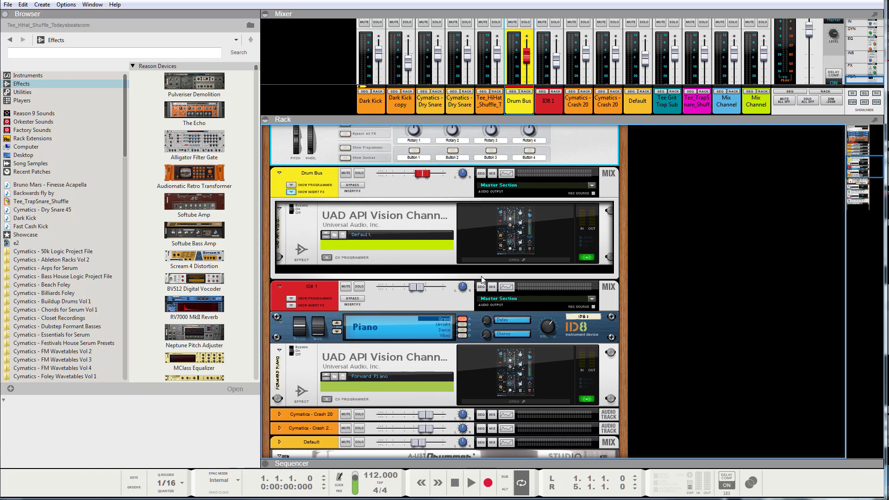
{"action": "left_click", "coordinate": [591, 257]}
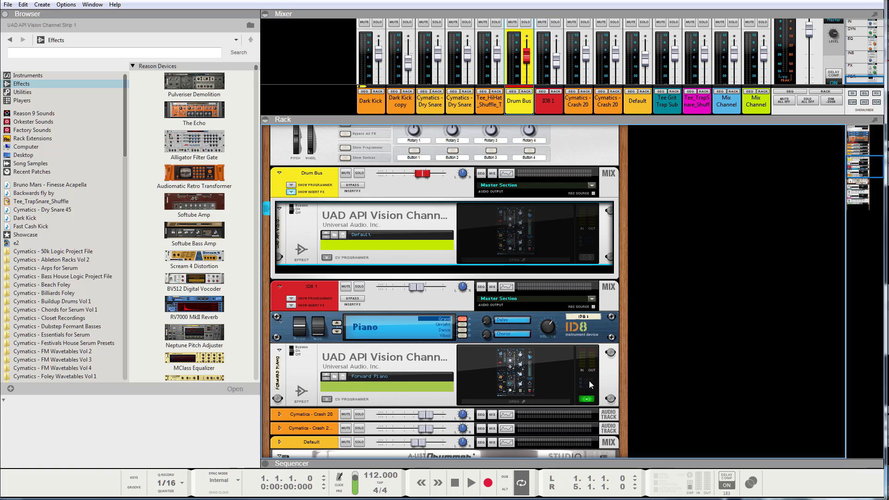
{"action": "left_click", "coordinate": [587, 401]}
{"action": "scroll", "coordinate": [574, 344], "scroll_direction": "down", "scroll_amount": 10}
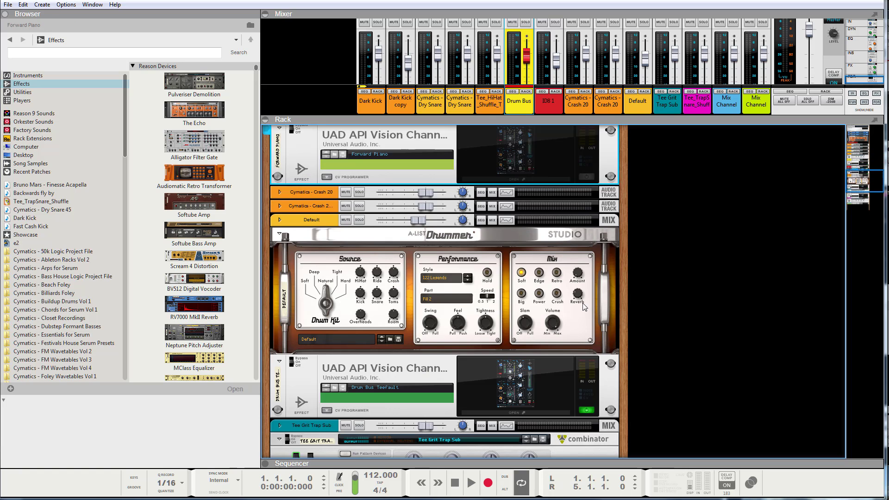
{"action": "left_click", "coordinate": [584, 323]}
{"action": "scroll", "coordinate": [572, 291], "scroll_direction": "down", "scroll_amount": 5}
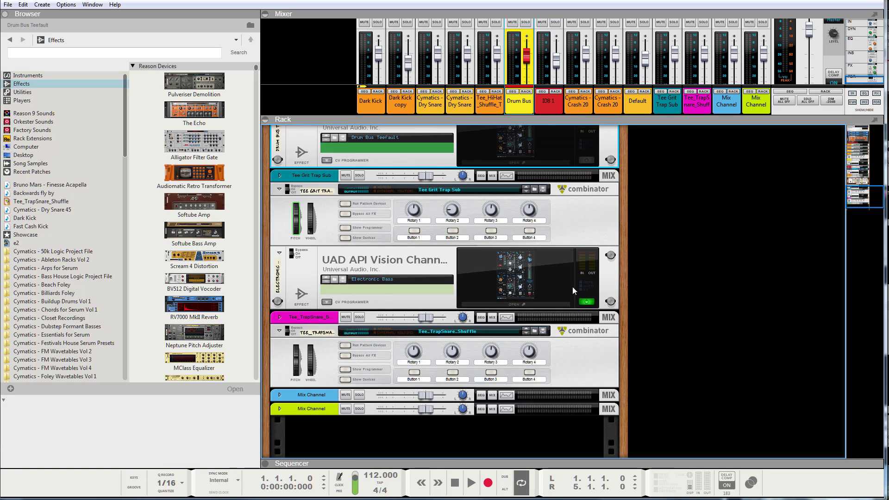
{"action": "left_click", "coordinate": [584, 304]}
- Enlarge the mixer area above the rack to show the channels' sends, width, mute and solo controls
{"action": "scroll", "coordinate": [587, 310], "scroll_direction": "up", "scroll_amount": 20}
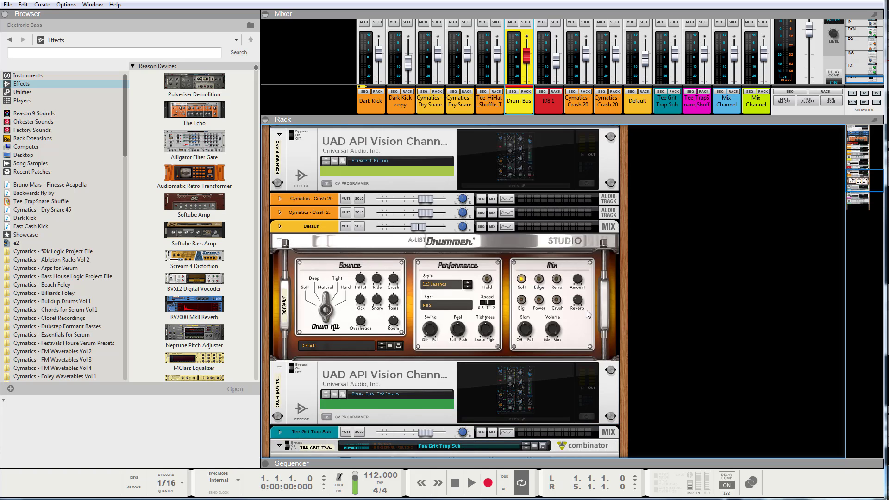
{"action": "scroll", "coordinate": [587, 310], "scroll_direction": "down", "scroll_amount": 4}
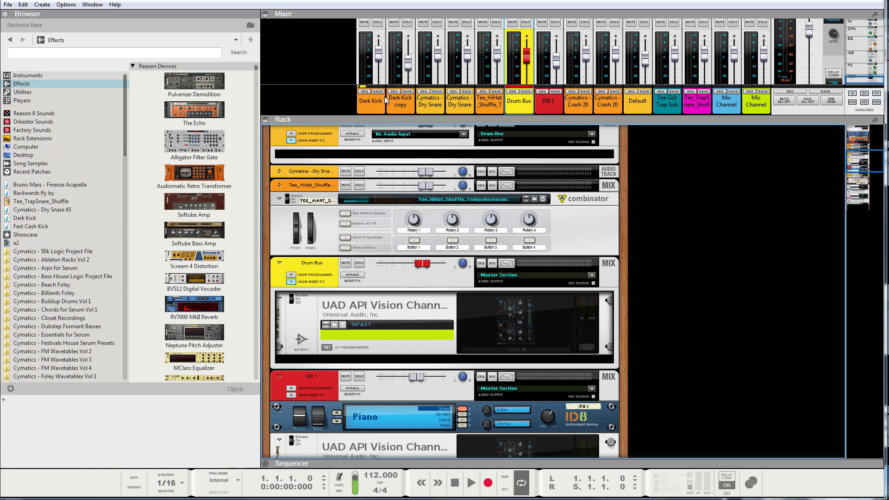
{"action": "left_click_drag", "start_coordinate": [393, 119], "coordinate": [405, 204]}
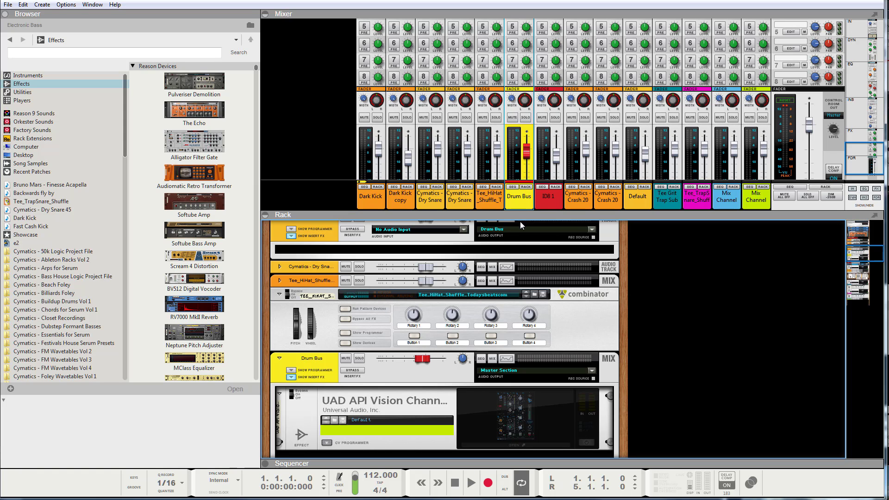
{"action": "left_click", "coordinate": [577, 315]}
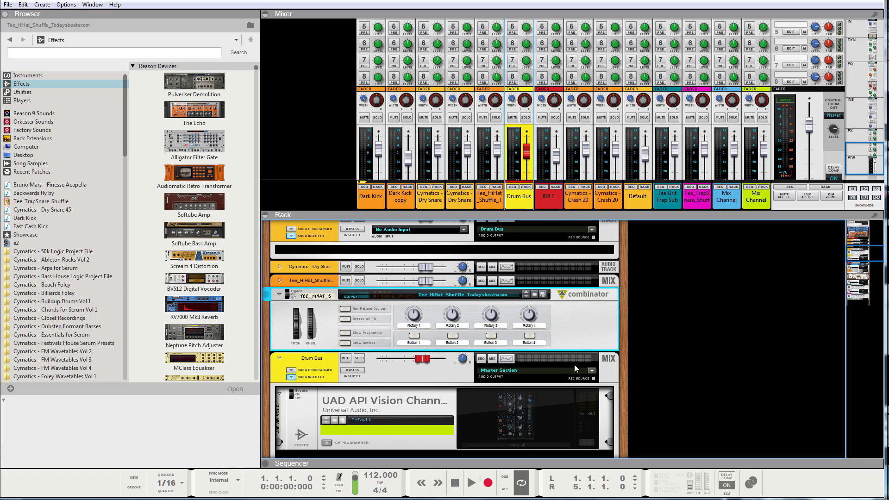
{"action": "scroll", "coordinate": [580, 354], "scroll_direction": "down", "scroll_amount": 3}
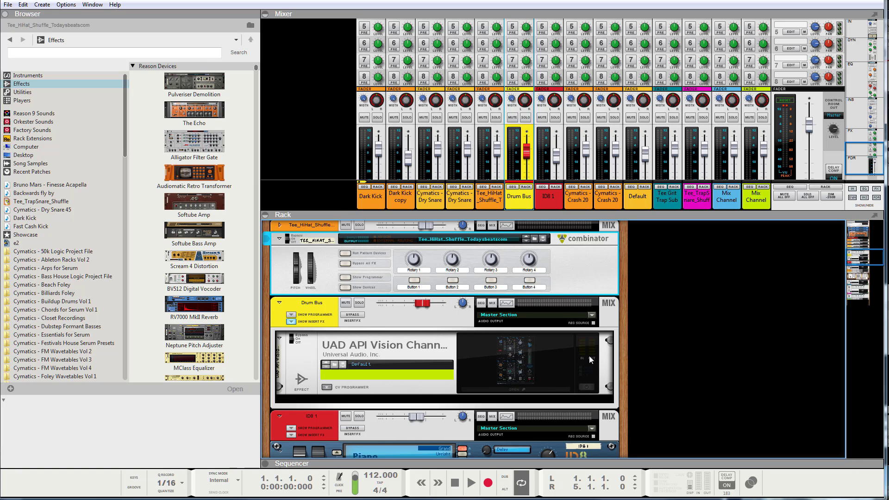
- Solo the Drum Bus channel, switching the solo off once to compare it with the full mix
{"action": "left_click", "coordinate": [525, 118]}
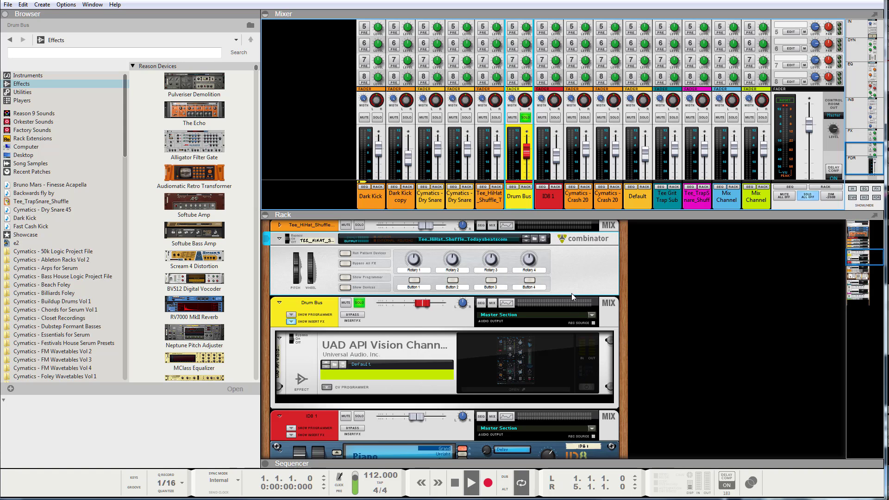
{"action": "left_click", "coordinate": [524, 118]}
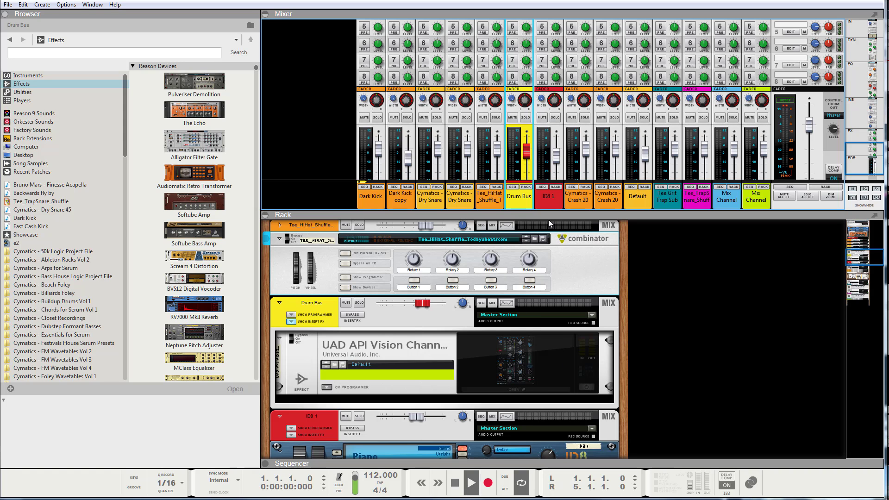
{"action": "left_click", "coordinate": [525, 117]}
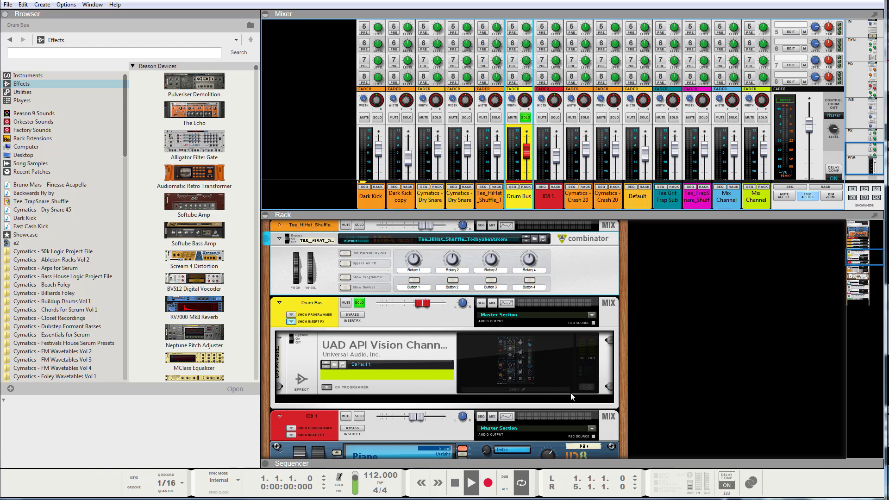
- Turn on the Drum Bus's UAD API Vision Channel Strip and switch off the power in its plugin window
{"action": "left_click", "coordinate": [587, 387]}
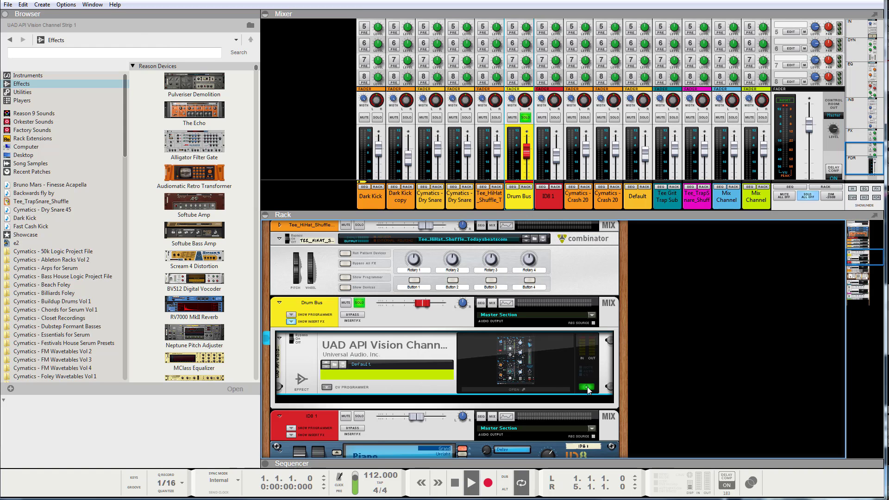
{"action": "left_click", "coordinate": [531, 363]}
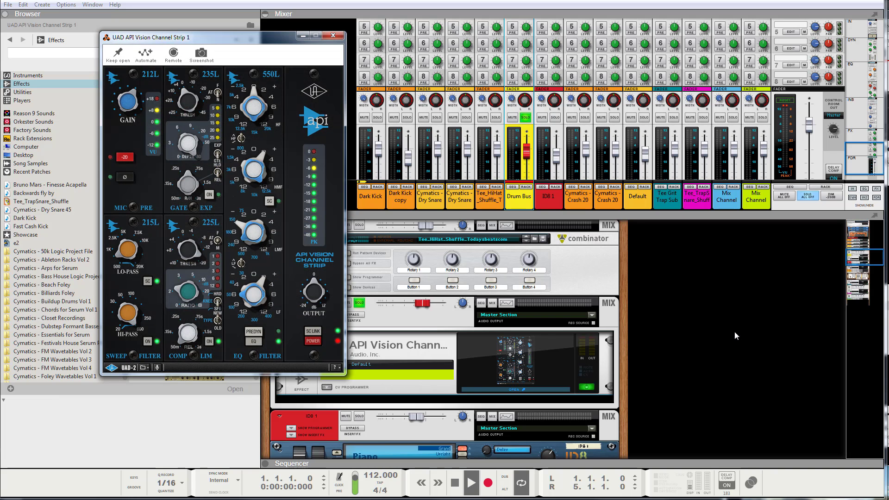
{"action": "left_click", "coordinate": [315, 341]}
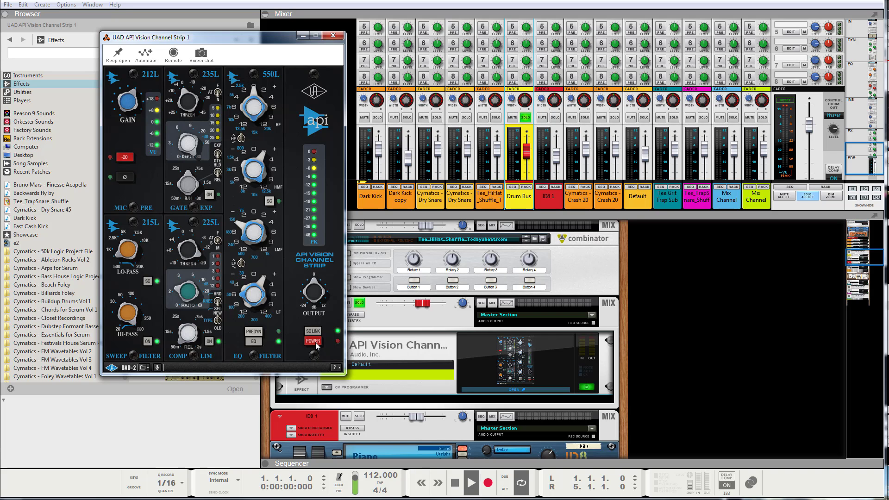
- Switch the Drum Bus channel strip's power back on and resume playback after ignoring the error dialog
{"action": "left_click", "coordinate": [315, 343]}
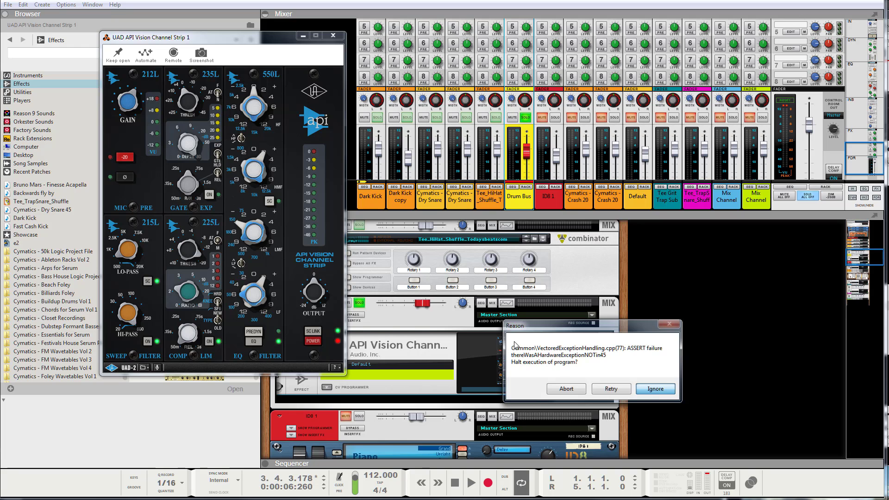
{"action": "left_click", "coordinate": [666, 388]}
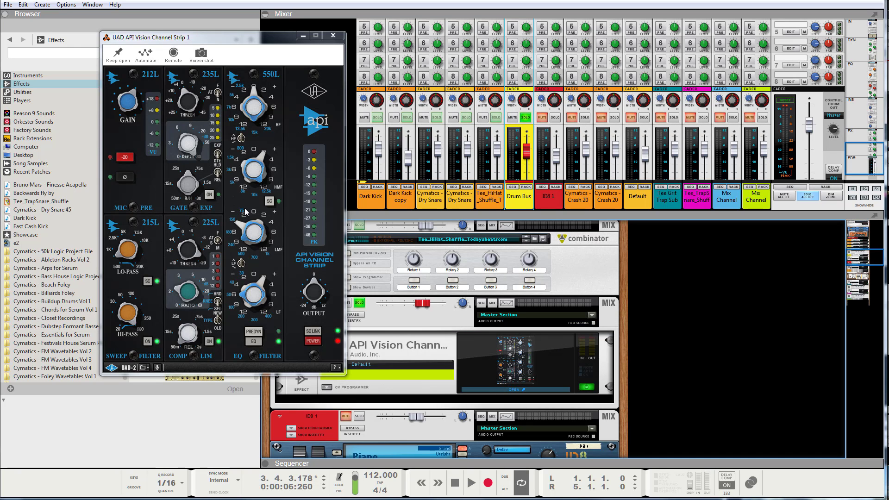
{"action": "left_click", "coordinate": [486, 484]}
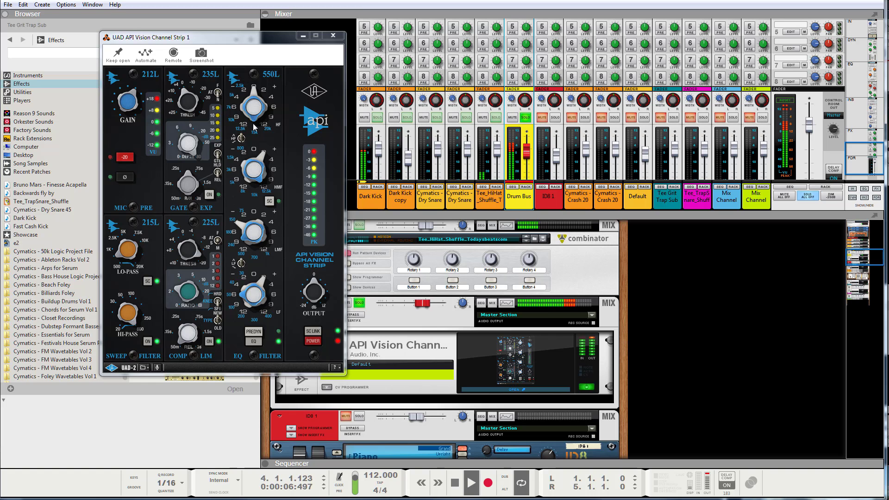
- Compare the soloed Drum Bus with the channel strip's power off and on, and stop playback
{"action": "left_click", "coordinate": [314, 341]}
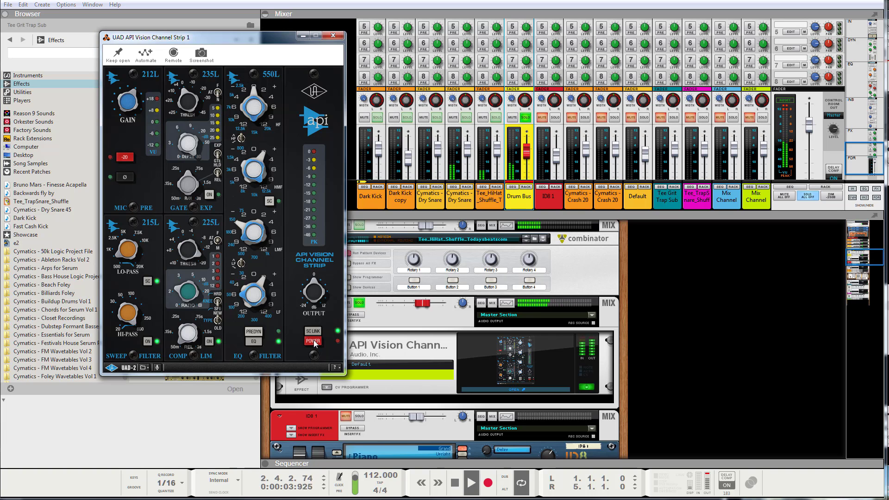
{"action": "left_click", "coordinate": [313, 341]}
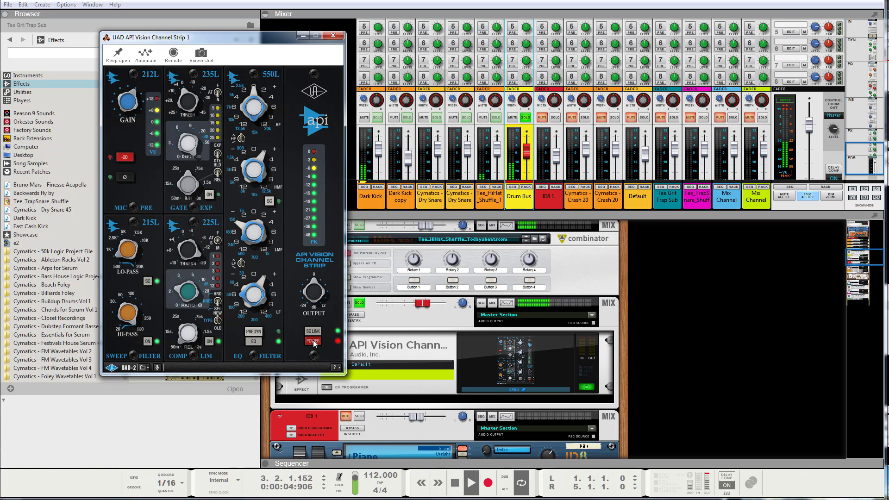
{"action": "left_click", "coordinate": [456, 483]}
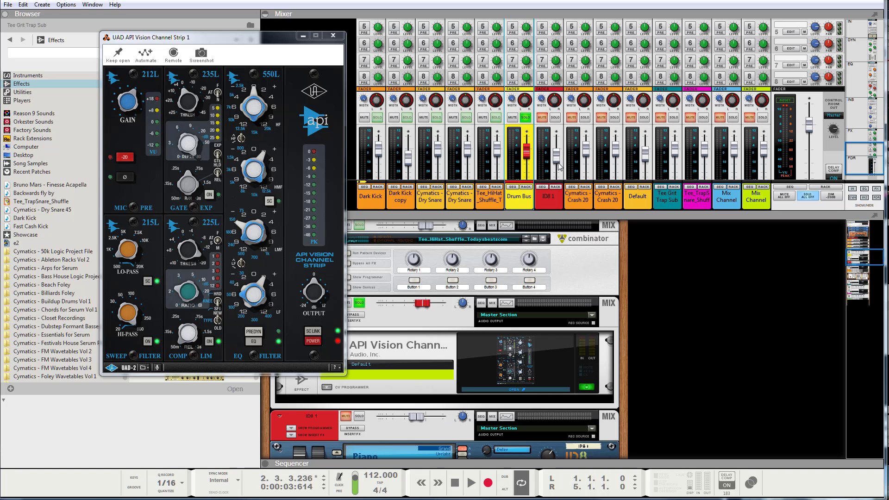
- Unsolo the Drum Bus and play the full mix from the start
{"action": "left_click", "coordinate": [525, 118]}
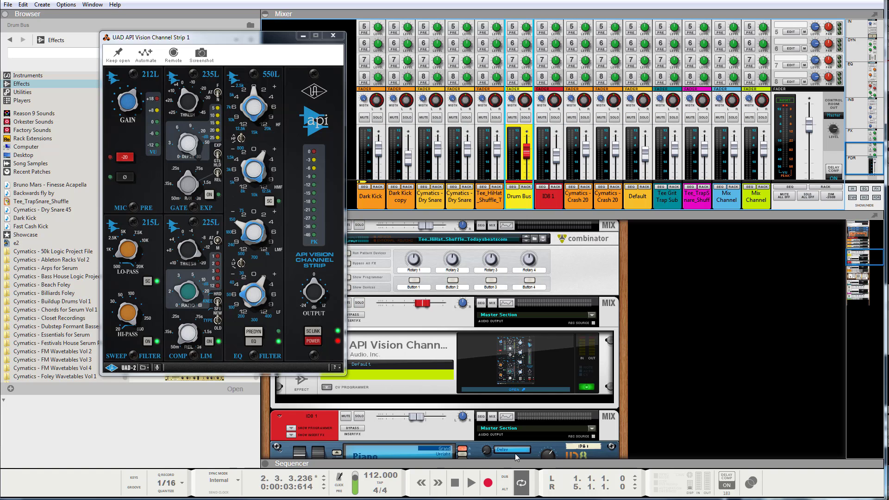
{"action": "left_click", "coordinate": [454, 483]}
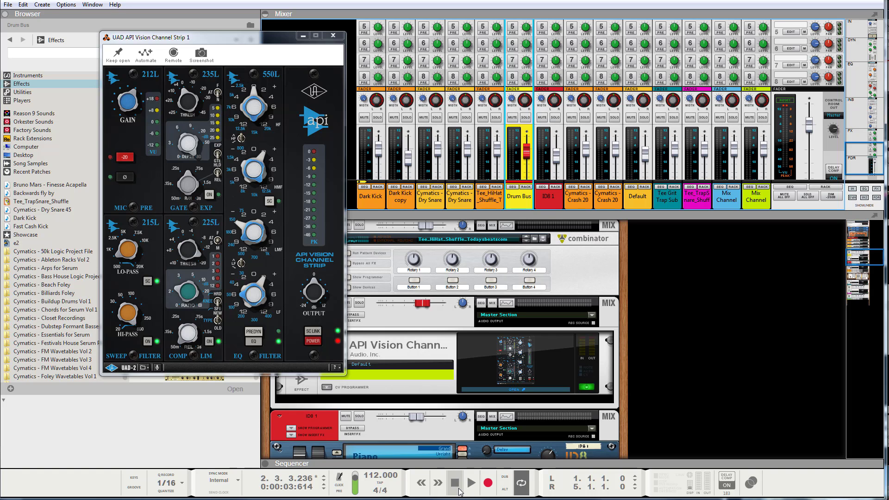
{"action": "left_click", "coordinate": [471, 483]}
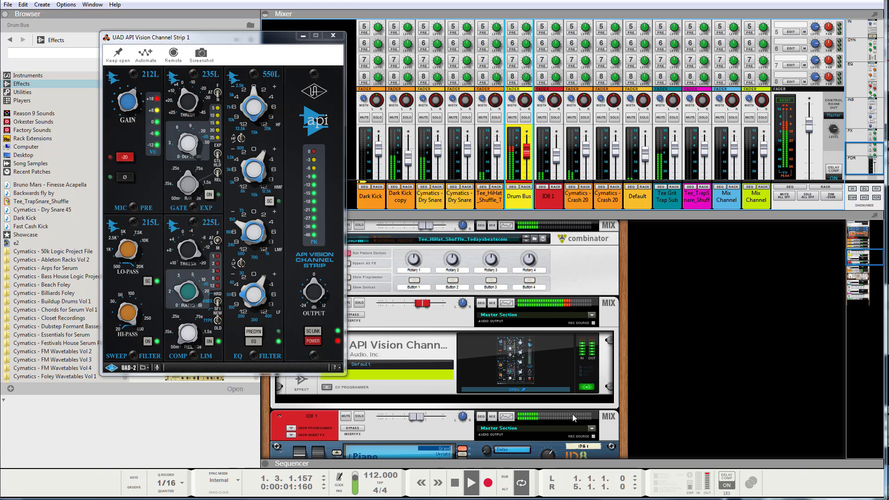
- Turn on the UAD API Vision Channel Strip with the Forward Piano patch on ID8 1 and open its plugin window
{"action": "scroll", "coordinate": [587, 276], "scroll_direction": "down", "scroll_amount": 5}
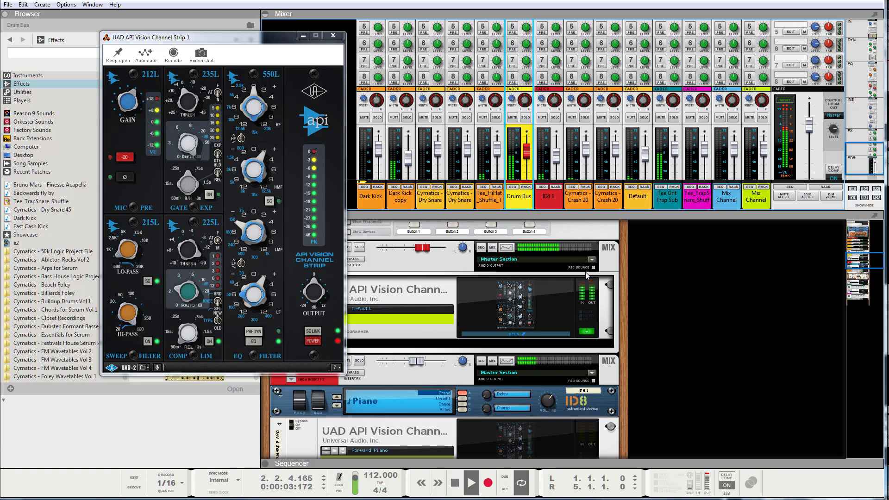
{"action": "scroll", "coordinate": [587, 277], "scroll_direction": "down", "scroll_amount": 1}
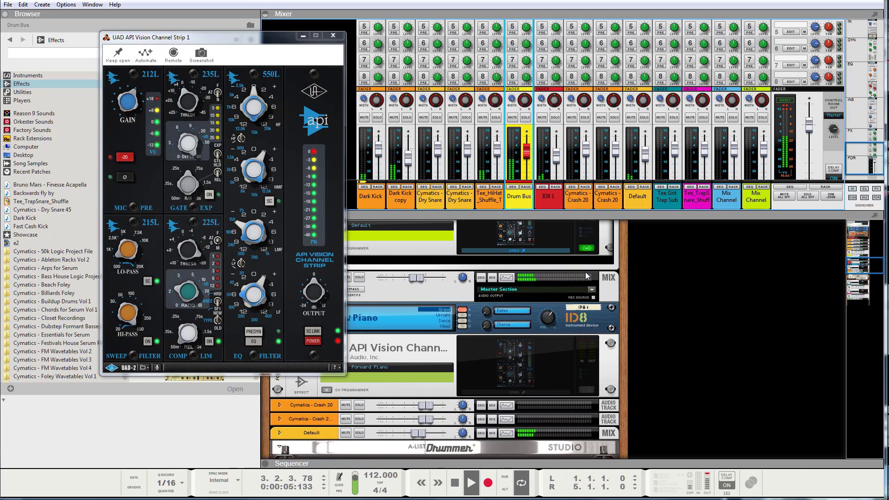
{"action": "left_click_drag", "start_coordinate": [253, 41], "coordinate": [170, 37]}
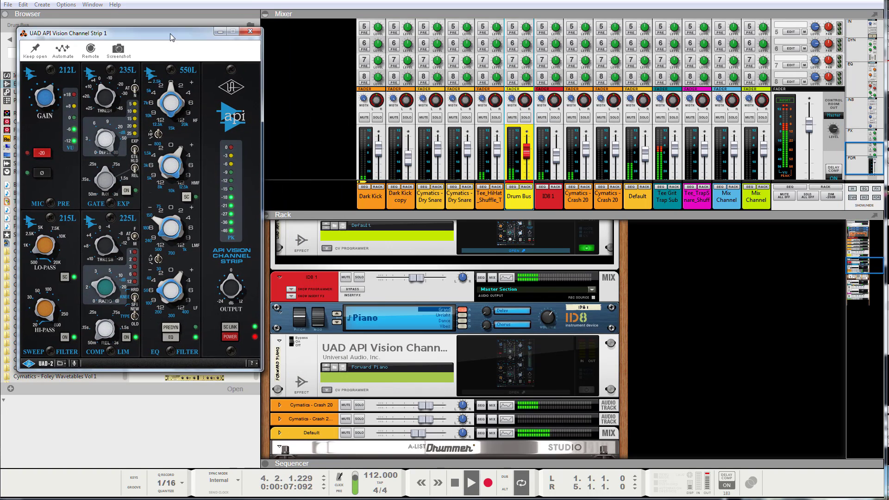
{"action": "left_click", "coordinate": [585, 391]}
{"action": "left_click", "coordinate": [589, 389]}
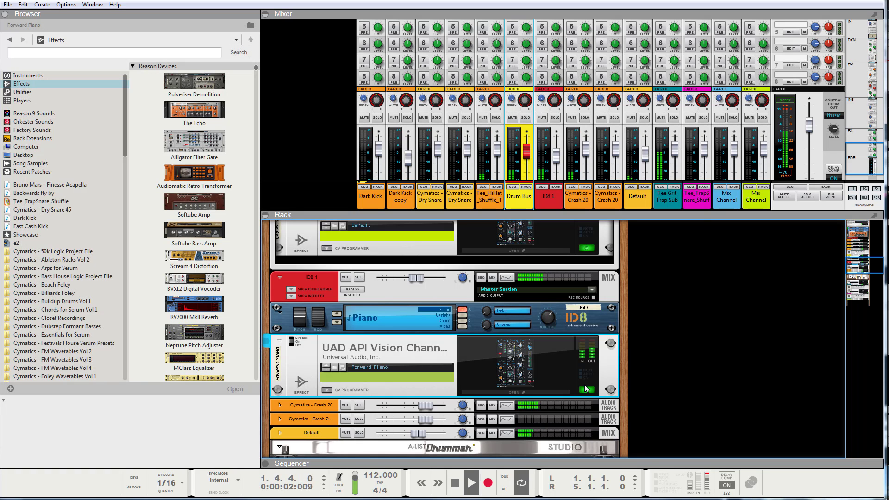
{"action": "left_click", "coordinate": [525, 364]}
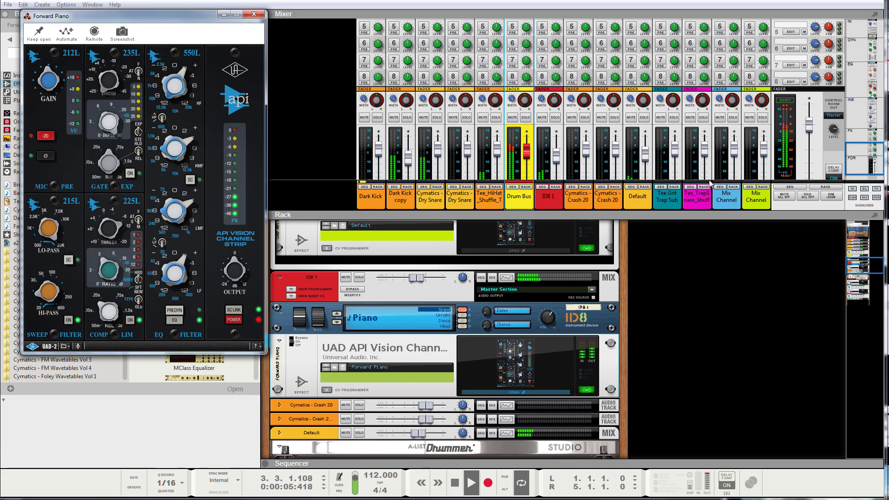
- Solo ID8 1 to compare it with the channel strip's power off and on, and end the solo
{"action": "left_click", "coordinate": [555, 117]}
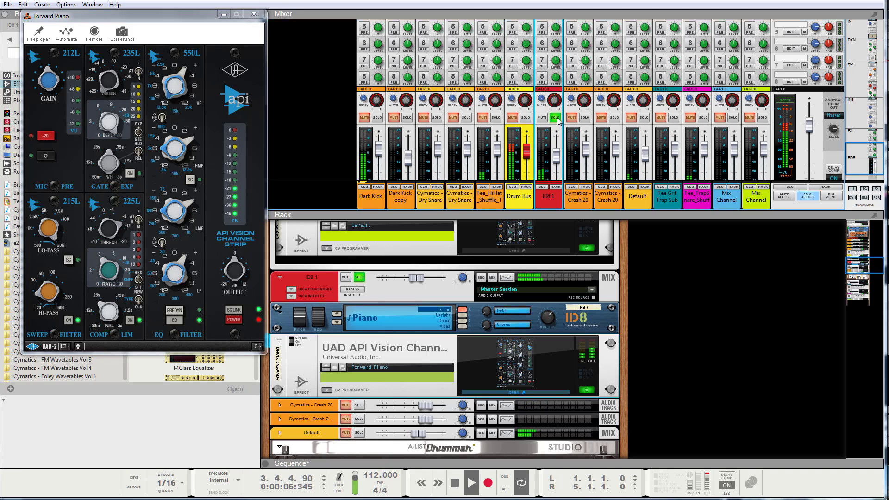
{"action": "left_click", "coordinate": [232, 320]}
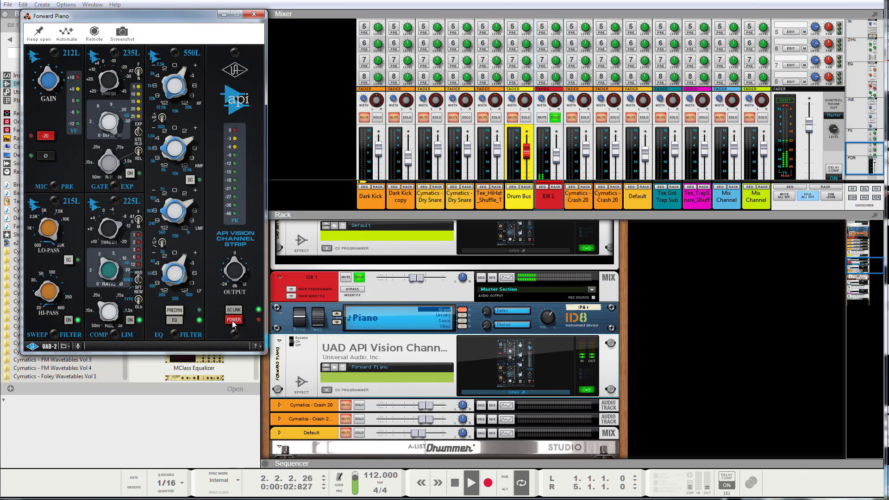
{"action": "left_click", "coordinate": [232, 320]}
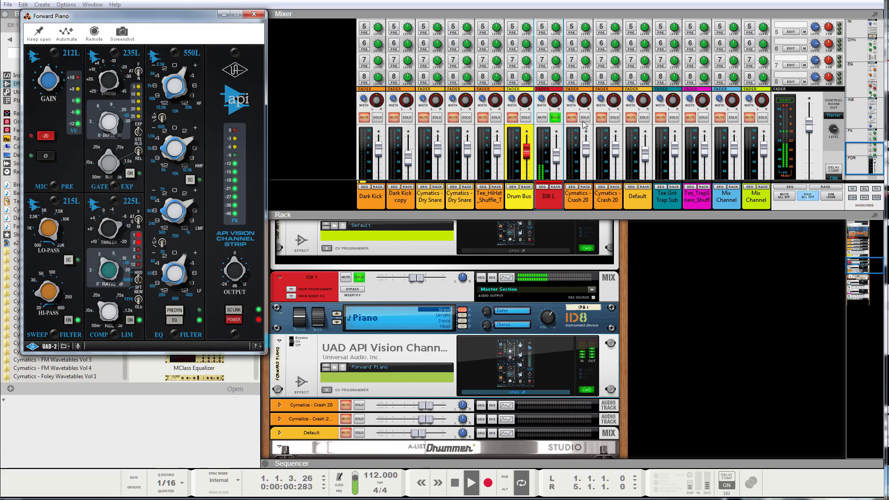
{"action": "left_click", "coordinate": [555, 118]}
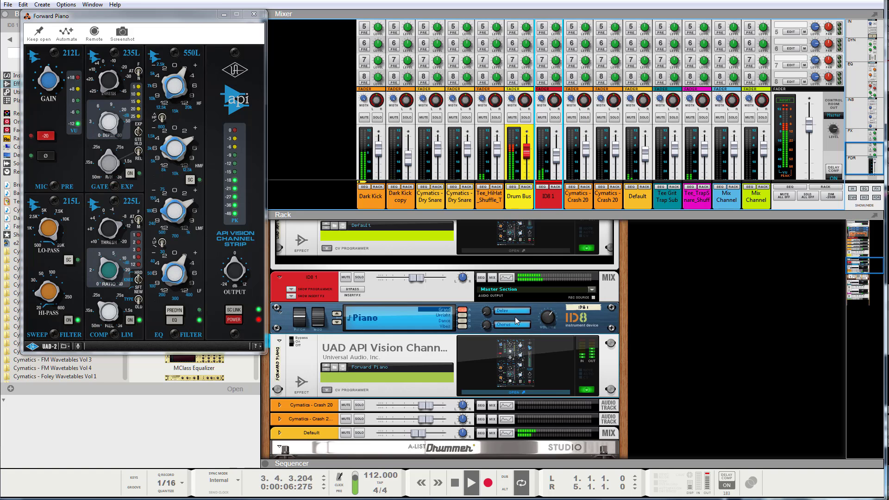
- Turn on the Default drummer's UAD API Vision Channel Strip and check its settings in the plugin window
{"action": "scroll", "coordinate": [611, 352], "scroll_direction": "down", "scroll_amount": 5}
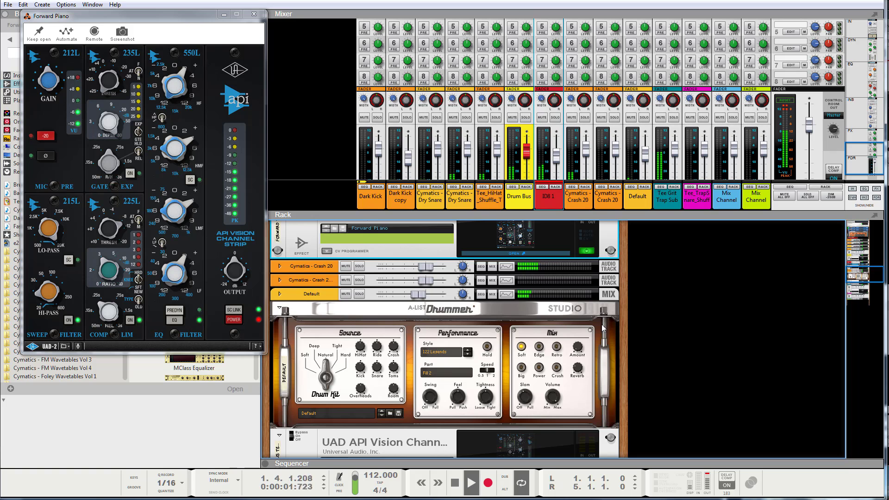
{"action": "scroll", "coordinate": [607, 330], "scroll_direction": "down", "scroll_amount": 3}
{"action": "scroll", "coordinate": [561, 347], "scroll_direction": "up", "scroll_amount": 3}
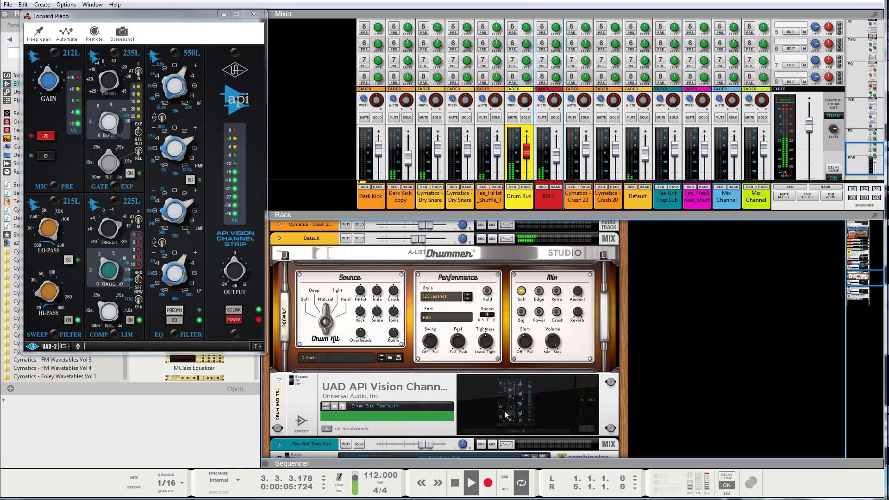
{"action": "left_click", "coordinate": [590, 430]}
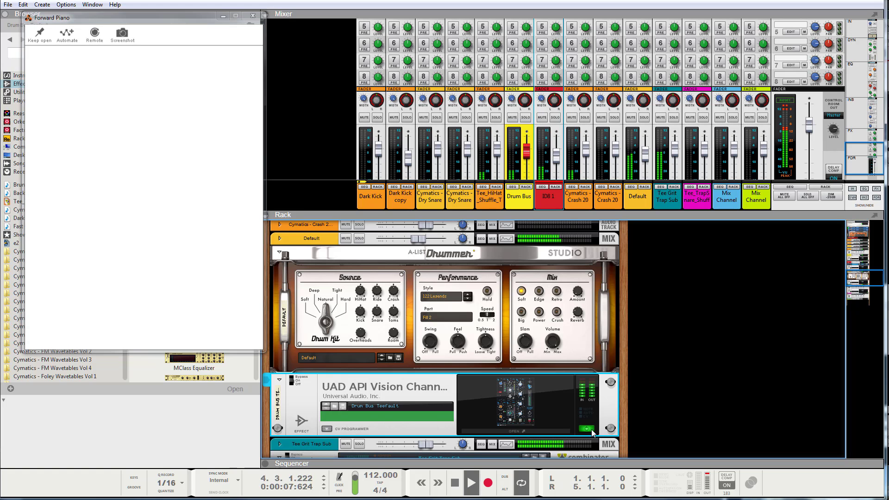
{"action": "left_click", "coordinate": [528, 407]}
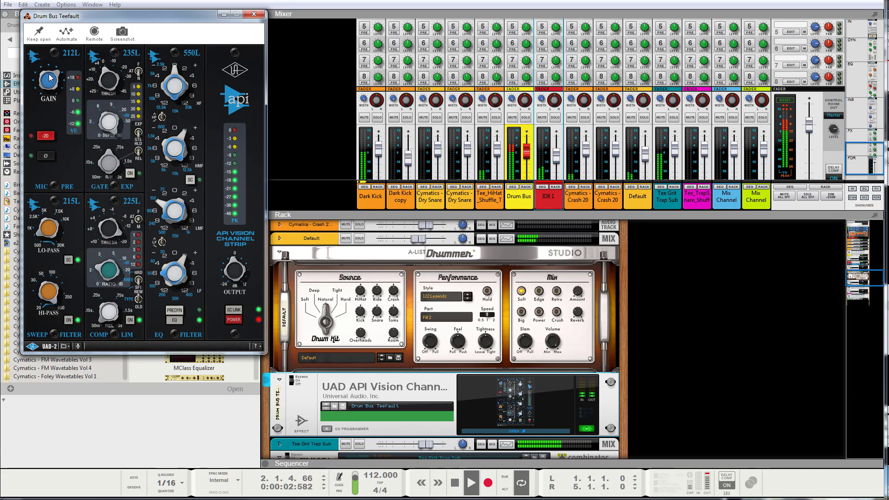
{"action": "left_click", "coordinate": [254, 15]}
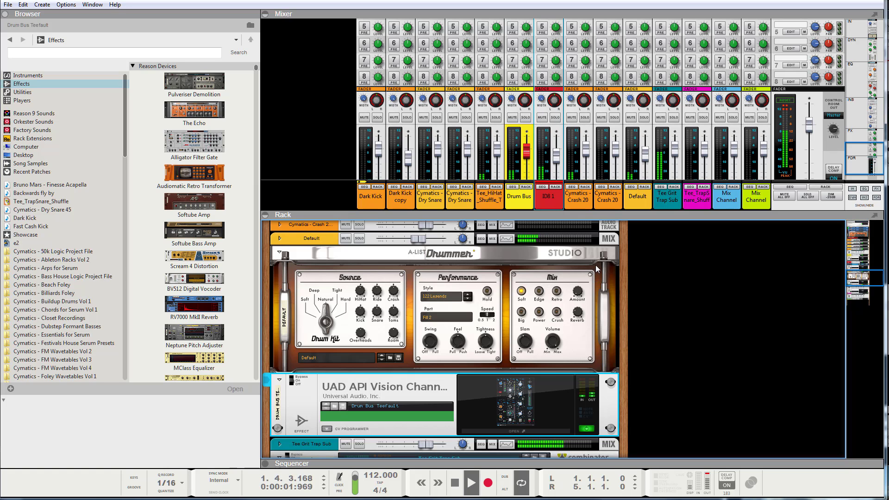
- Solo the Default drummer channel to compare it with its channel strip's power off and on, and end the solo
{"action": "left_click", "coordinate": [644, 118]}
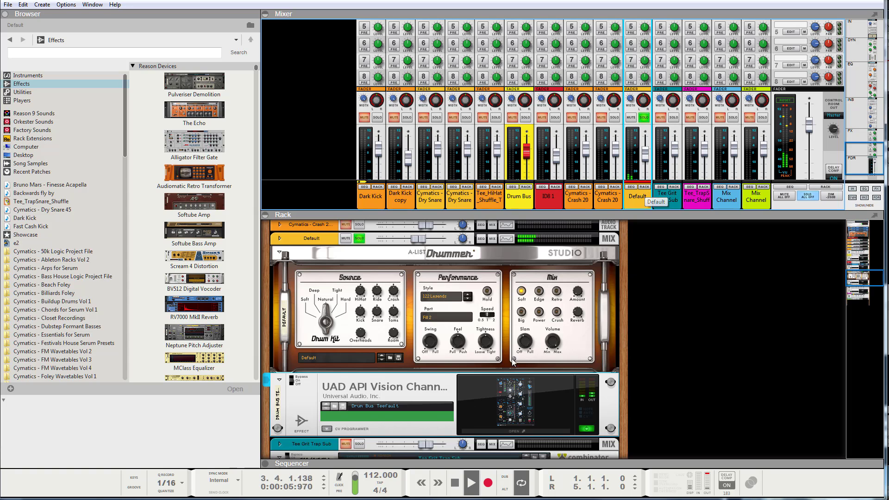
{"action": "left_click", "coordinate": [523, 409]}
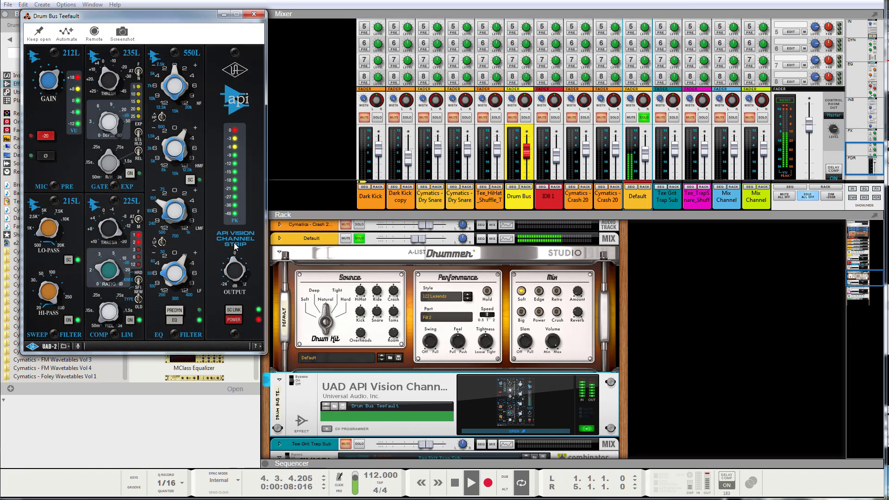
{"action": "left_click", "coordinate": [234, 320]}
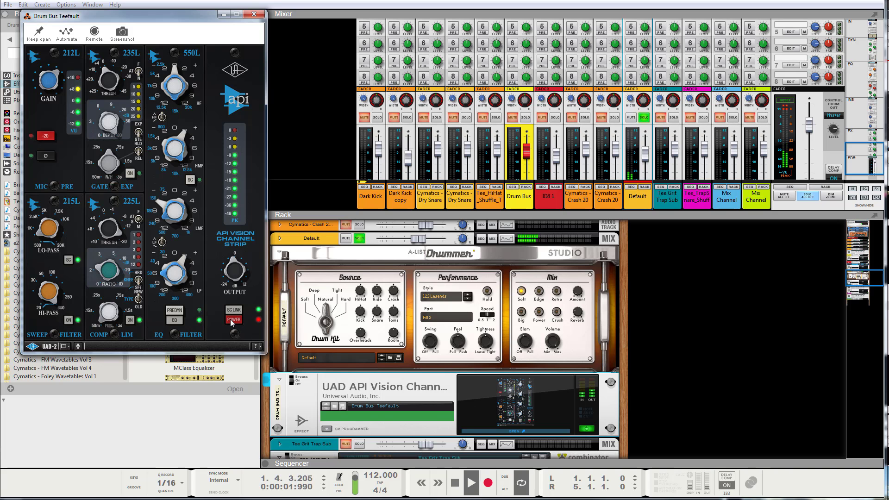
{"action": "left_click", "coordinate": [644, 119]}
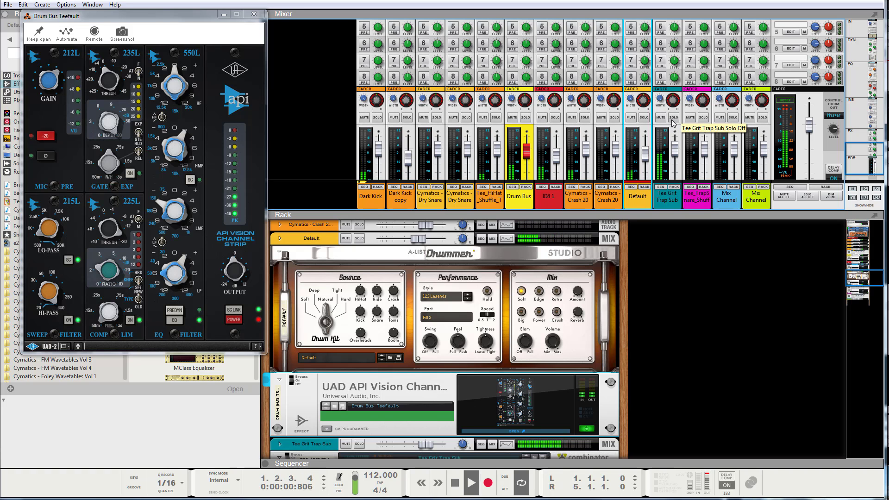
- Solo the Tee Grit Trap Sub, turn on its Electronic Bass channel strip and open the plugin window
{"action": "scroll", "coordinate": [522, 320], "scroll_direction": "down", "scroll_amount": 3}
{"action": "scroll", "coordinate": [522, 320], "scroll_direction": "down", "scroll_amount": 1}
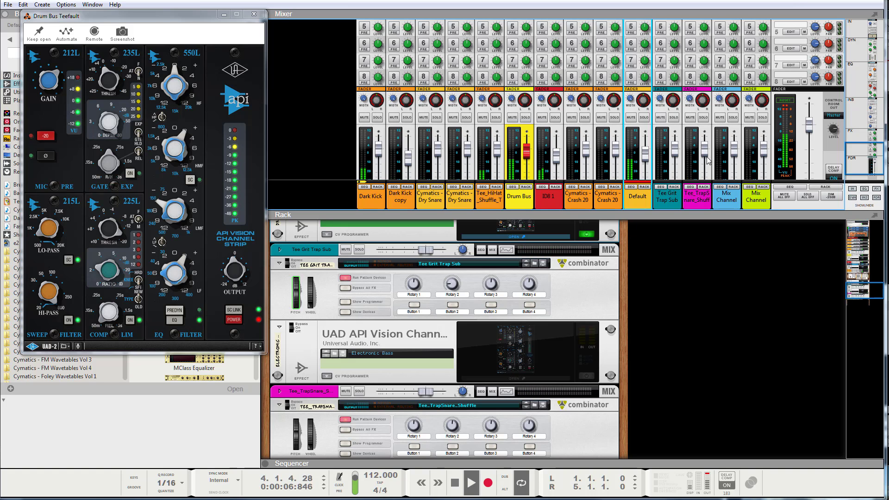
{"action": "left_click", "coordinate": [674, 118]}
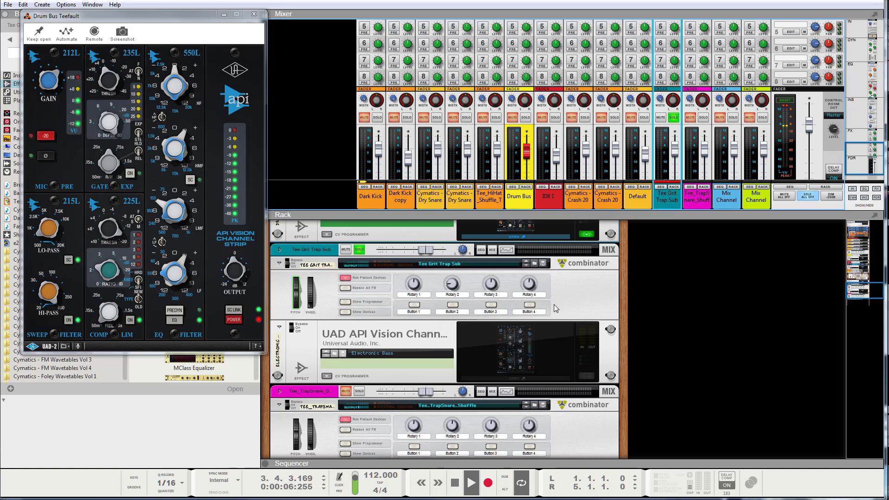
{"action": "left_click", "coordinate": [588, 376]}
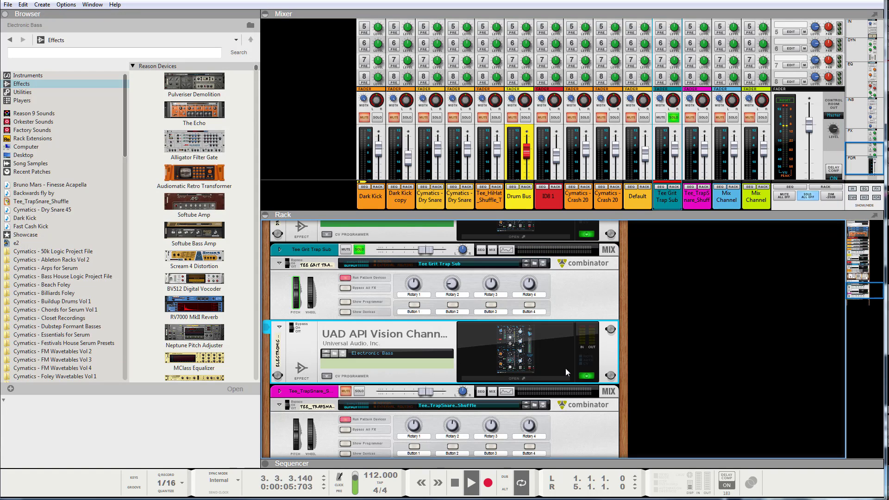
{"action": "left_click", "coordinate": [526, 356]}
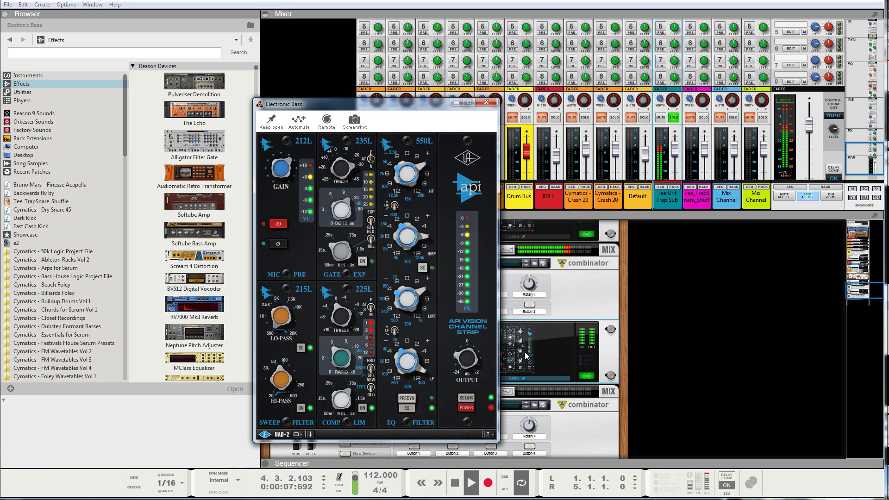
- Compare the soloed Tee Grit Trap Sub with the channel strip's power off and on twice
{"action": "left_click", "coordinate": [467, 409]}
{"action": "left_click", "coordinate": [468, 410]}
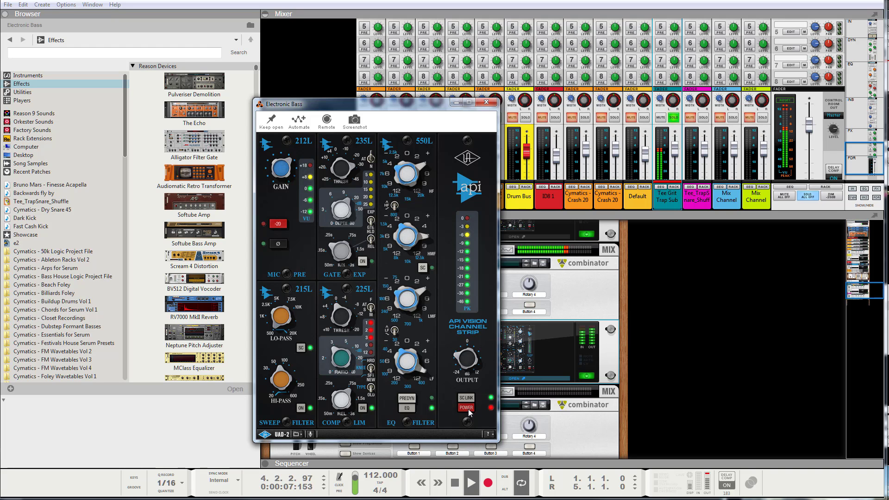
{"action": "left_click", "coordinate": [467, 409]}
{"action": "left_click", "coordinate": [467, 409]}
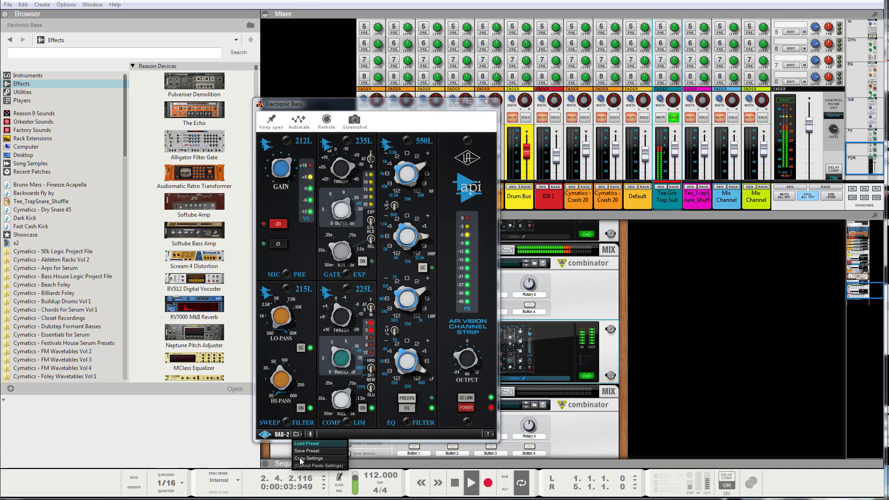
- Browse the Nathaniel Kunkel presets for the Electronic Bass channel strip and close the preset browser without loading one
{"action": "left_click", "coordinate": [300, 434]}
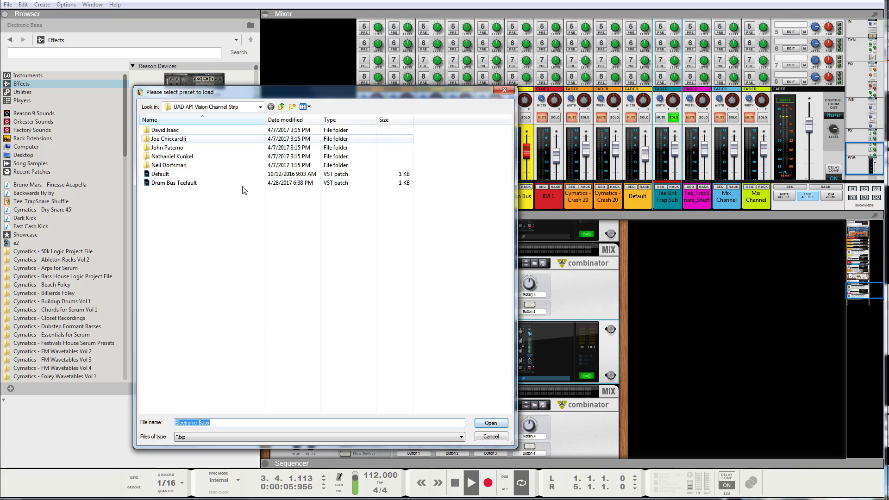
{"action": "left_click", "coordinate": [174, 158]}
{"action": "double_click", "coordinate": [175, 157]}
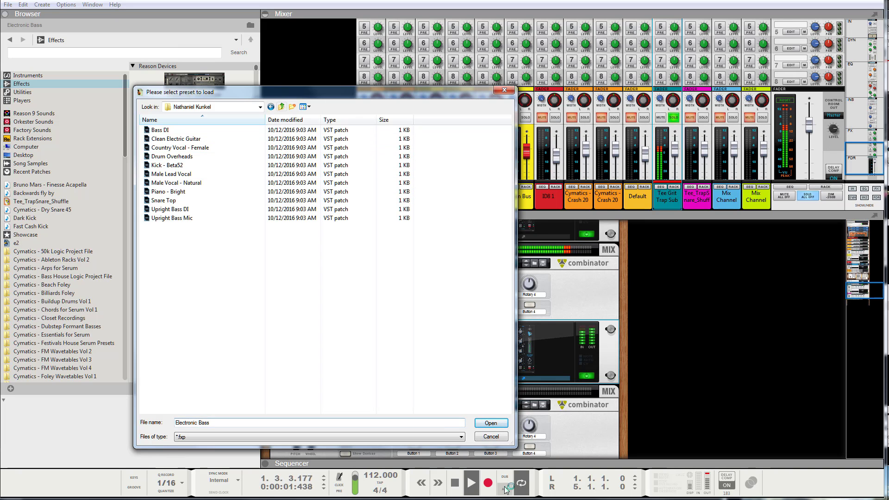
{"action": "left_click", "coordinate": [496, 437]}
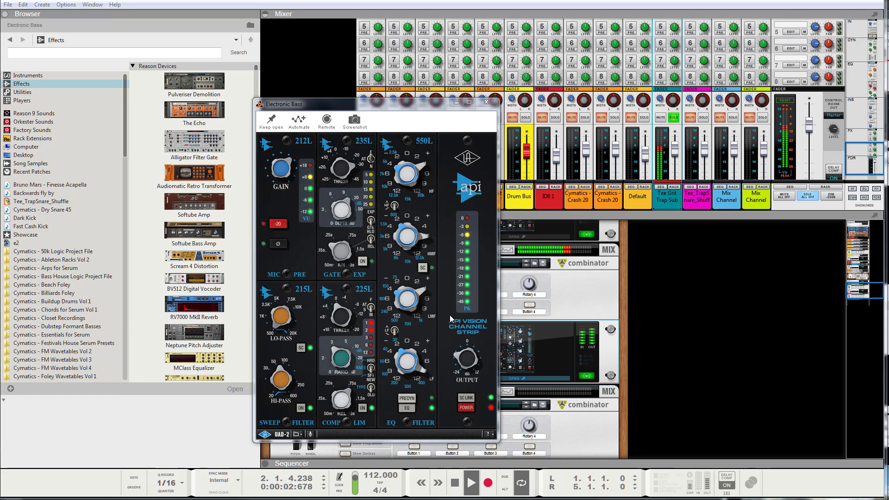
- Ignore the assertion errors and close the Neve 1073 and Electronic Bass plugin windows
{"action": "left_click", "coordinate": [668, 392]}
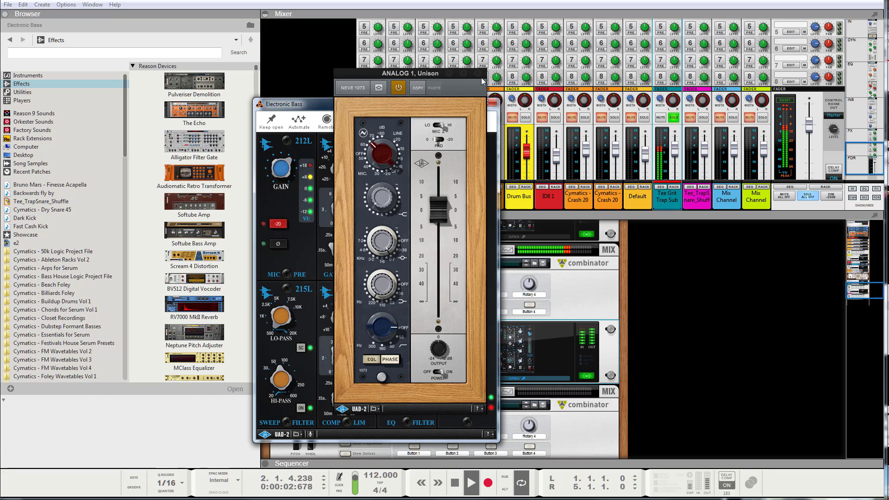
{"action": "left_click", "coordinate": [478, 74]}
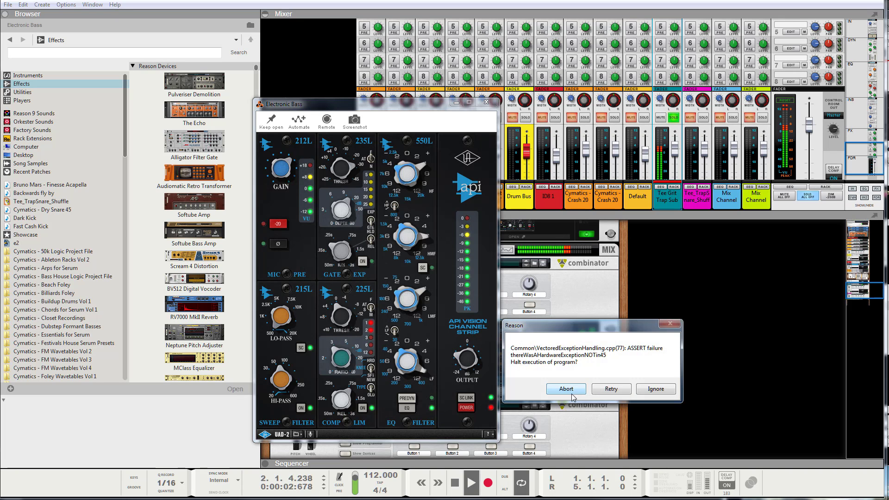
{"action": "left_click", "coordinate": [651, 391]}
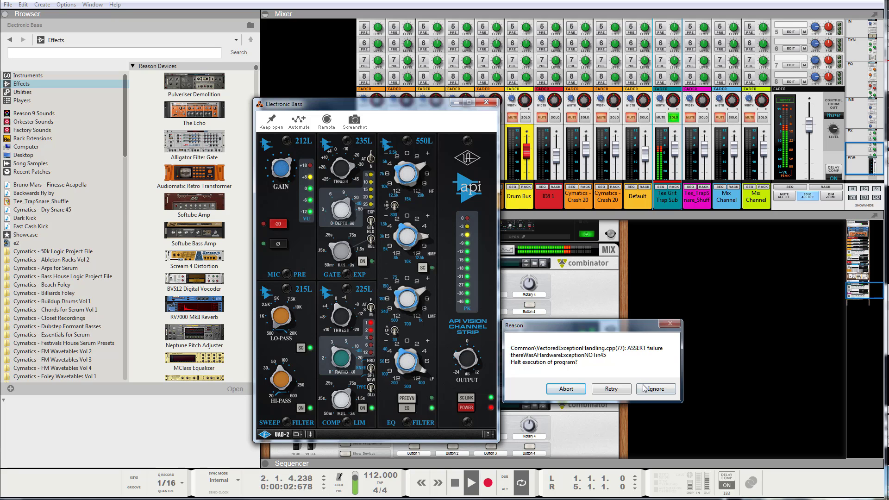
{"action": "left_click", "coordinate": [646, 389]}
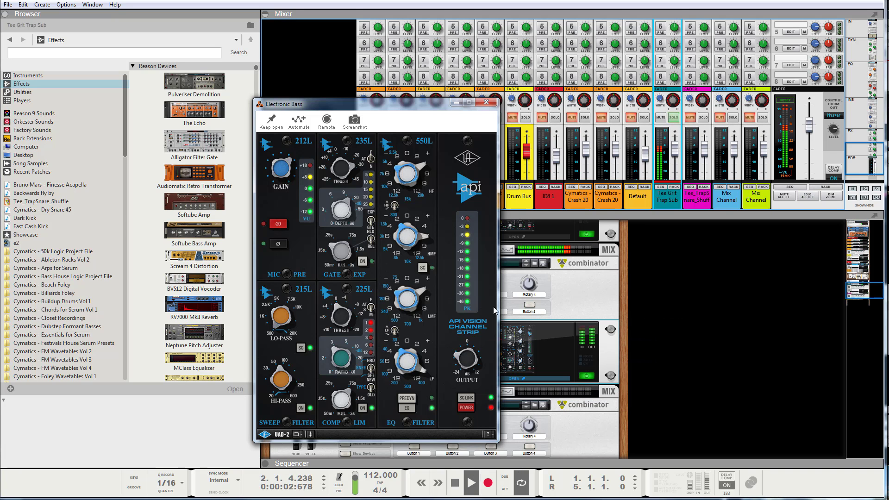
{"action": "left_click", "coordinate": [486, 101]}
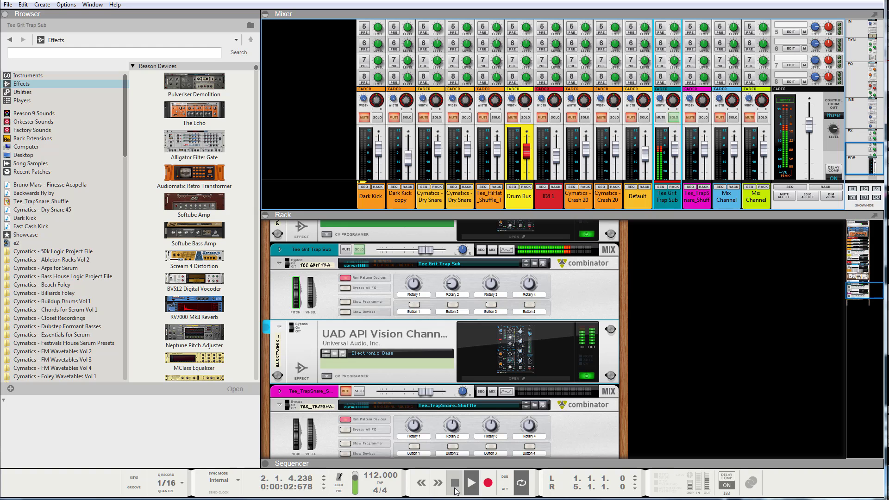
- Mute and unmute the Tee_TrapSnare_Shuffle mix channel and select its Combinator in the rack
{"action": "left_click", "coordinate": [345, 391]}
{"action": "scroll", "coordinate": [332, 348], "scroll_direction": "down", "scroll_amount": 3}
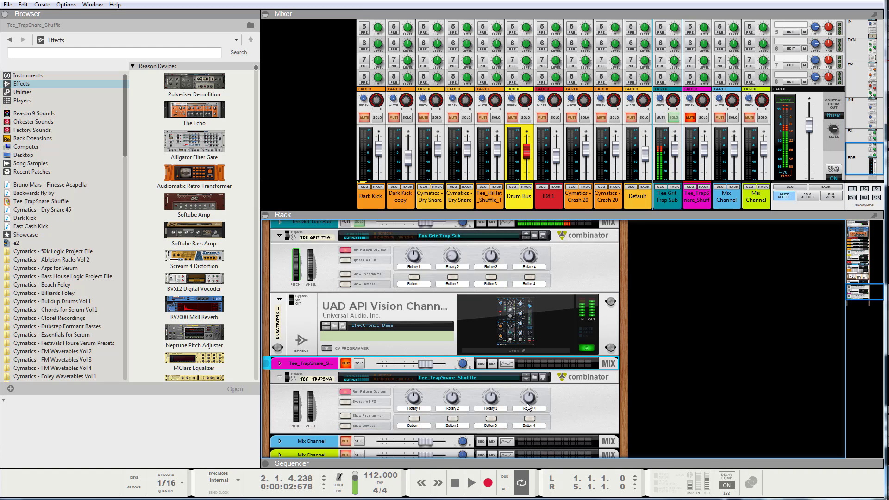
{"action": "left_click", "coordinate": [345, 309]}
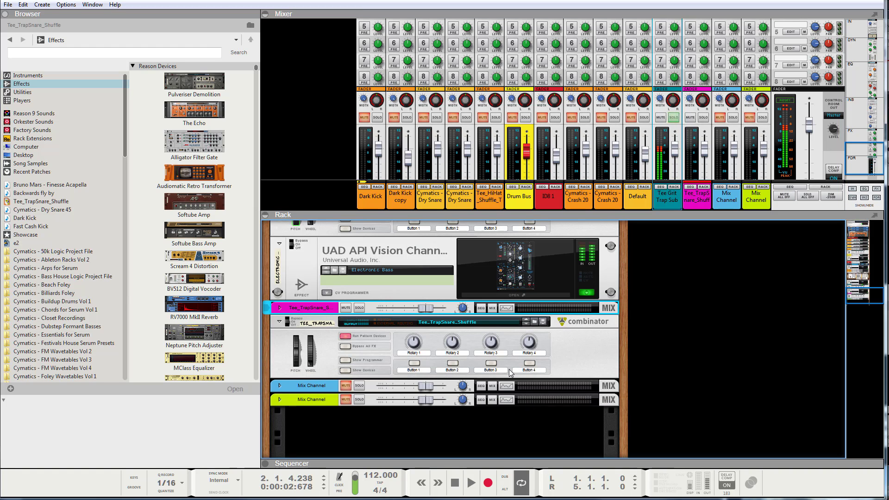
{"action": "left_click", "coordinate": [310, 374]}
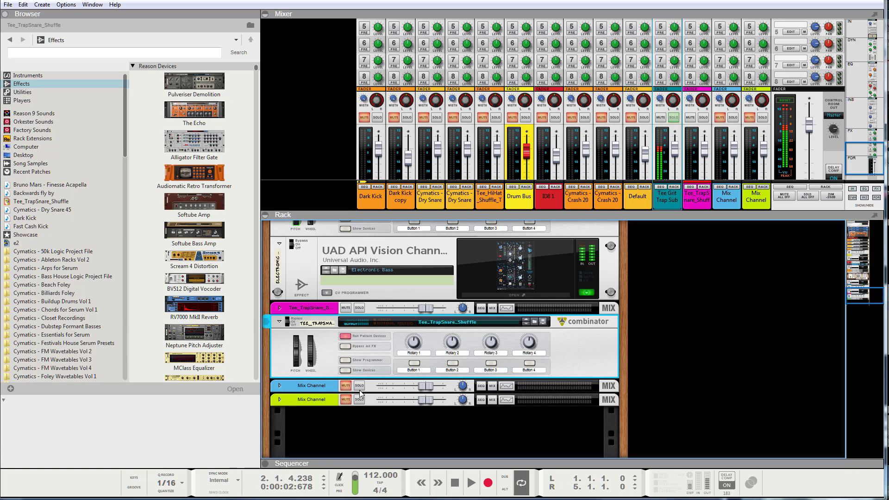
- Open the plugin window of the Drum Bus's UAD API Vision Channel Strip and ignore the assertion error
{"action": "scroll", "coordinate": [560, 343], "scroll_direction": "up", "scroll_amount": 7}
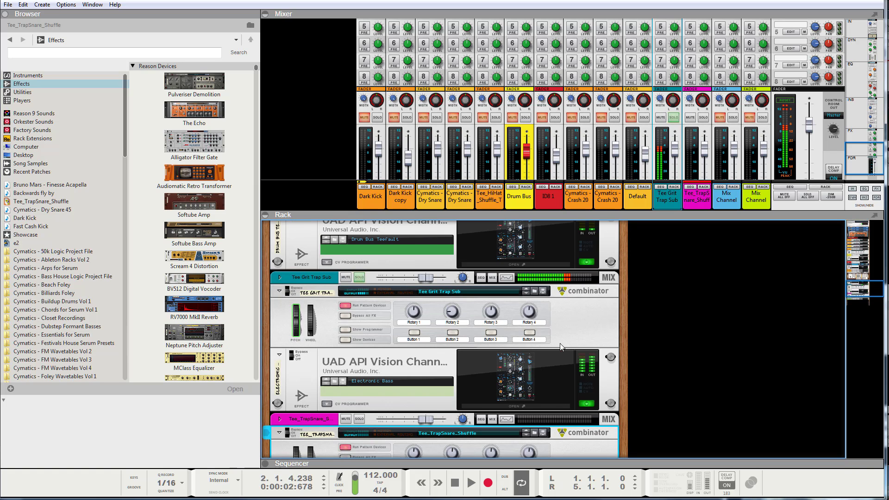
{"action": "scroll", "coordinate": [561, 345], "scroll_direction": "up", "scroll_amount": 5}
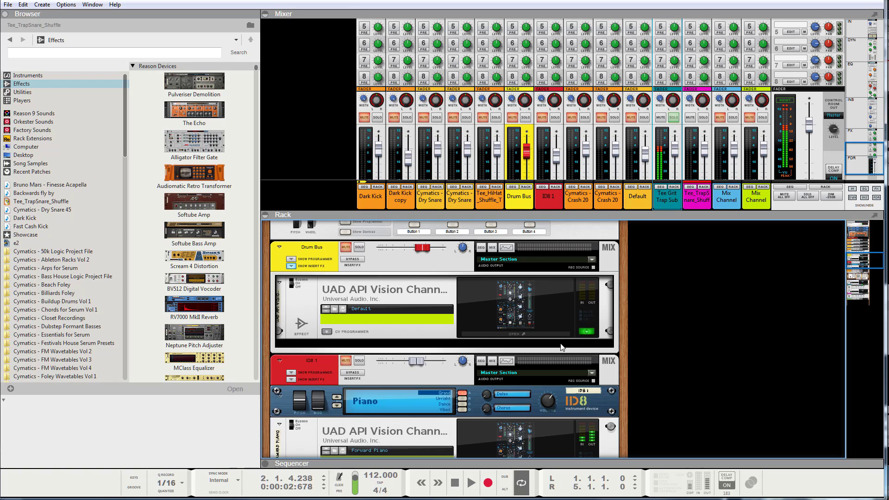
{"action": "scroll", "coordinate": [560, 343], "scroll_direction": "down", "scroll_amount": 1}
{"action": "left_click", "coordinate": [549, 310]}
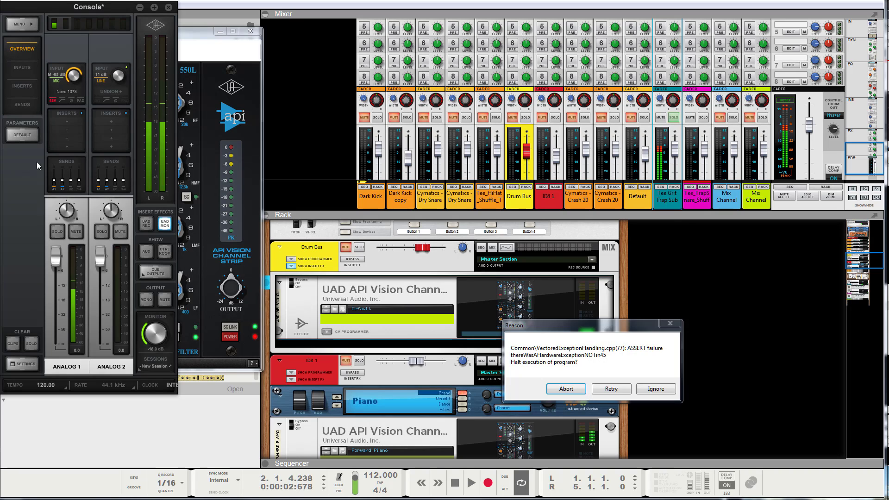
{"action": "left_click", "coordinate": [655, 389]}
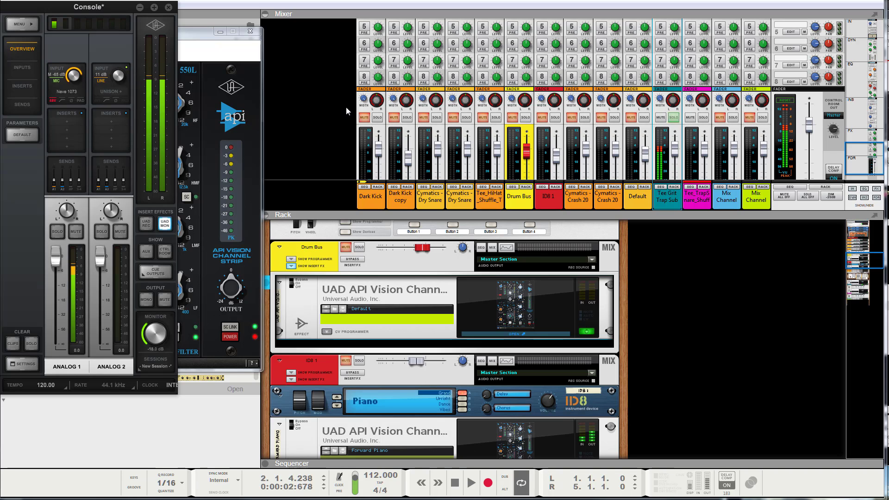
- Bring the UAD API Vision Channel Strip 1 window in front of the Console window and ignore the repeated assertion errors
{"action": "left_click", "coordinate": [200, 36]}
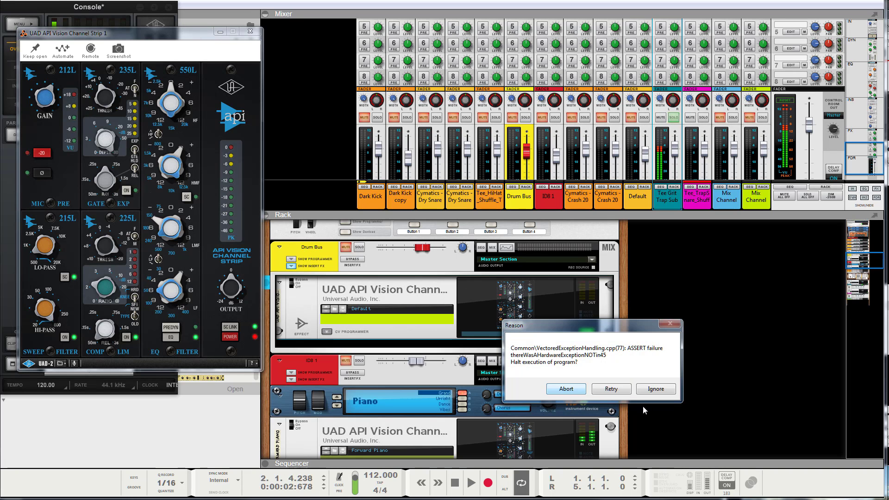
{"action": "left_click", "coordinate": [654, 390]}
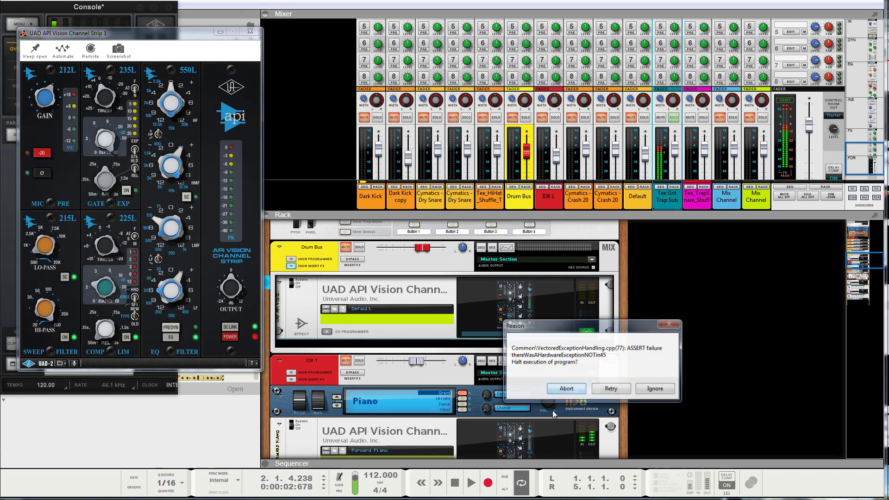
{"action": "left_click", "coordinate": [660, 390]}
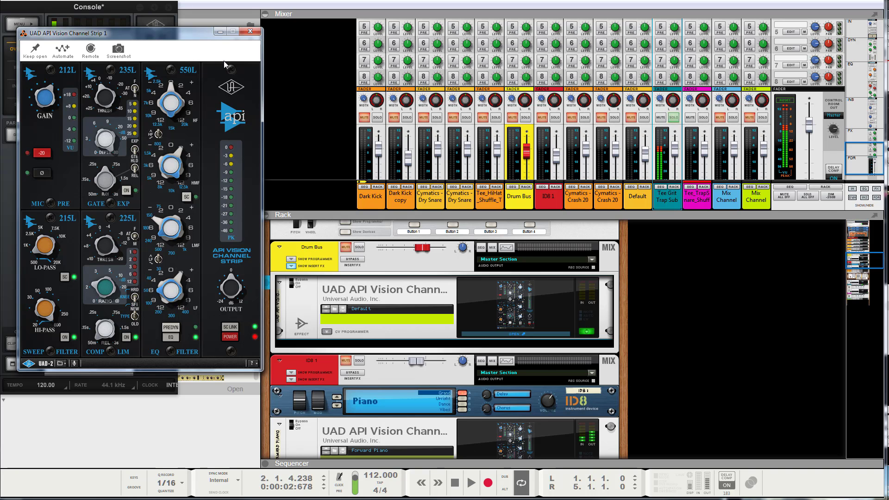
{"action": "left_click", "coordinate": [379, 263]}
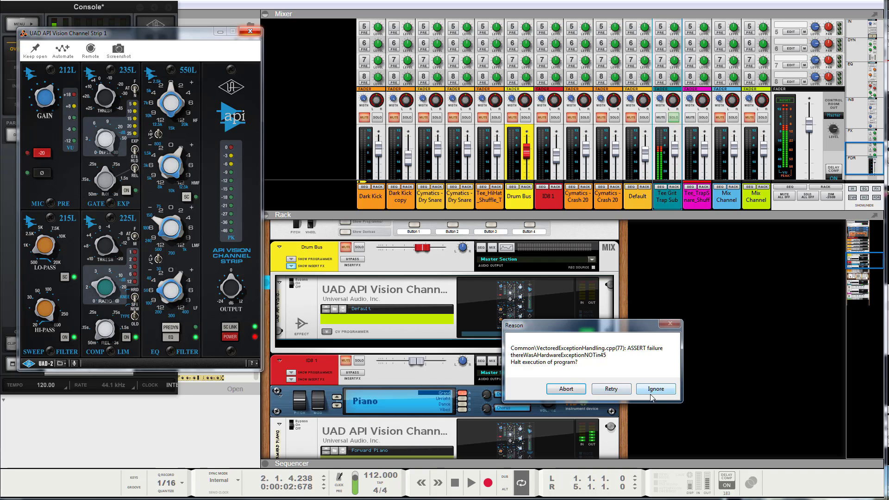
{"action": "left_click", "coordinate": [651, 389]}
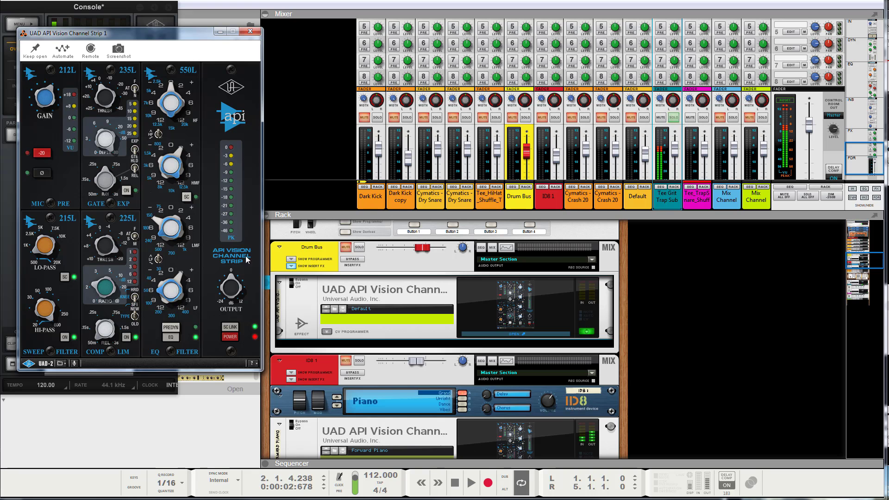
- Enlarge the rack area upward and start choosing a UAD API Vision Channel Strip 1 parameter to automate
{"action": "left_click_drag", "start_coordinate": [343, 219], "coordinate": [371, 132]}
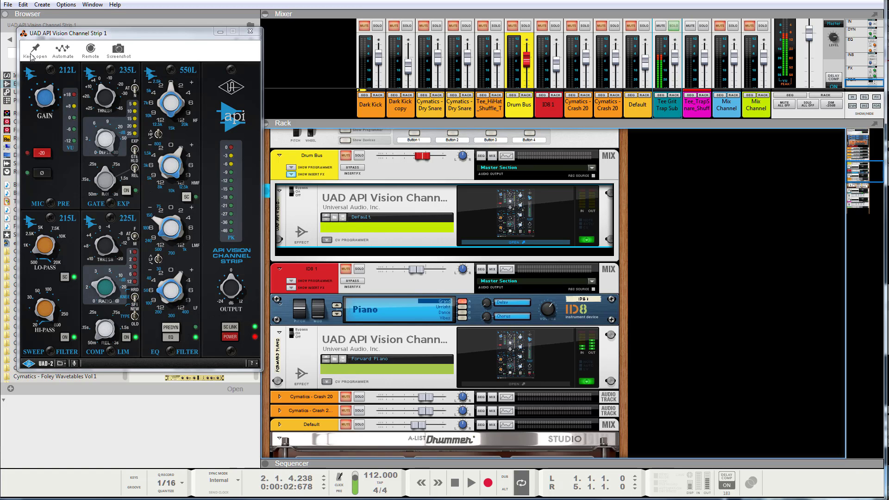
{"action": "left_click", "coordinate": [61, 51]}
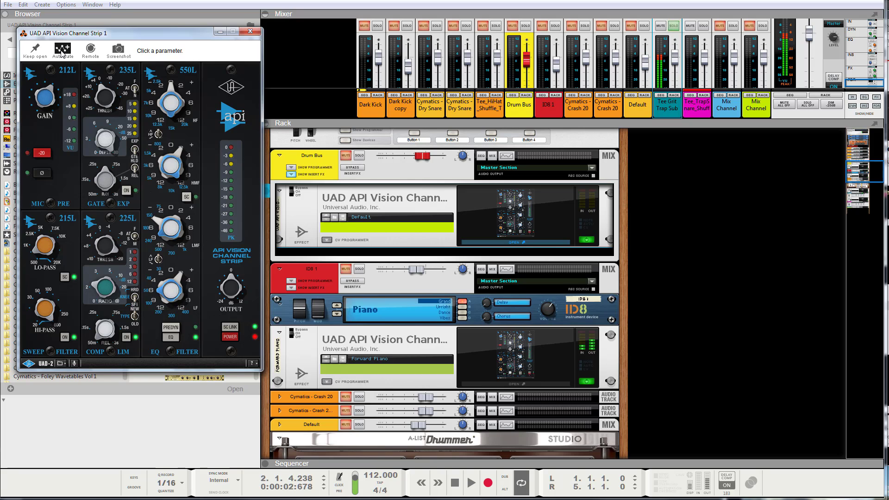